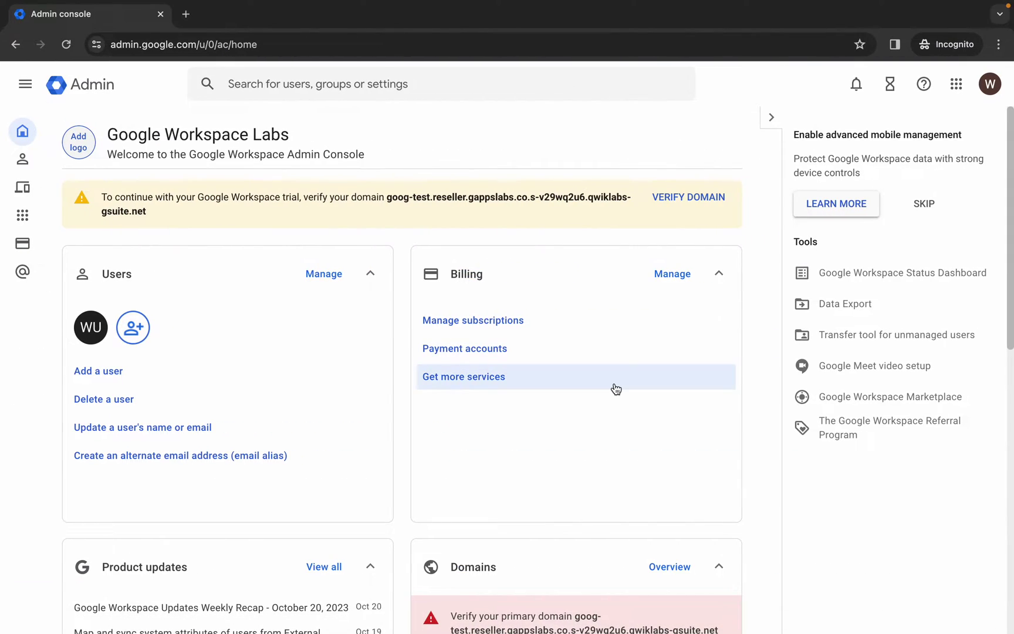
Step: Verify the primary domain, reaching the Getting started page at 33% setup progress
scroll(616, 389, "down", 3)
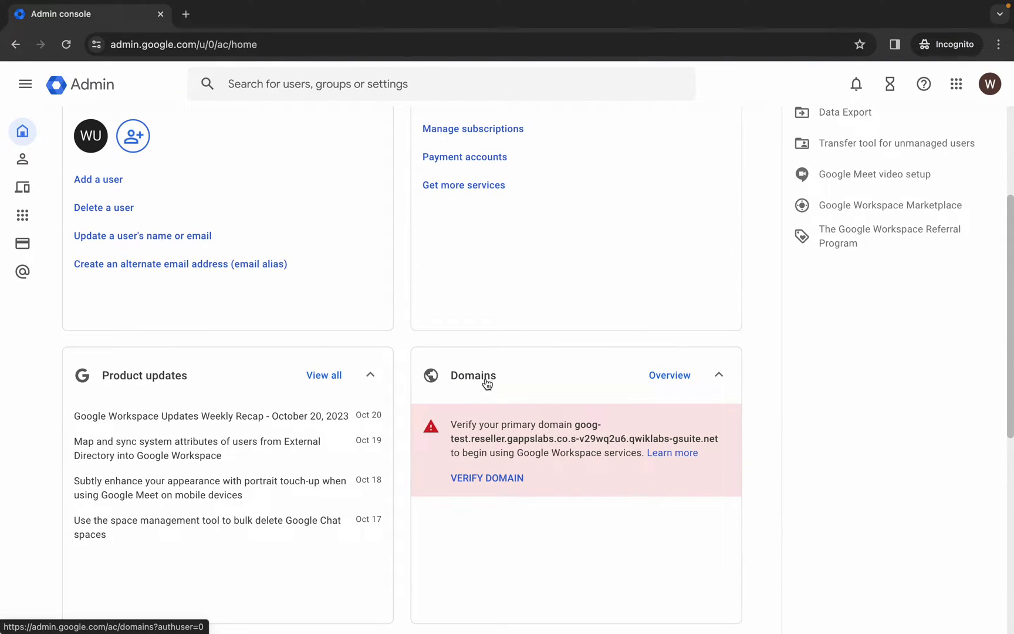
left_click(486, 480)
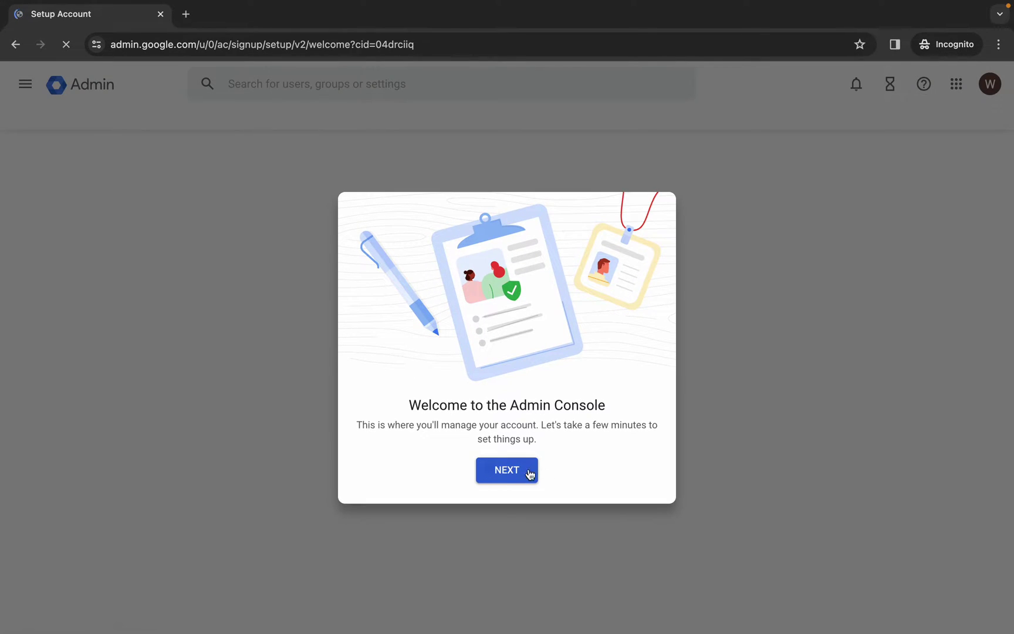
left_click(511, 471)
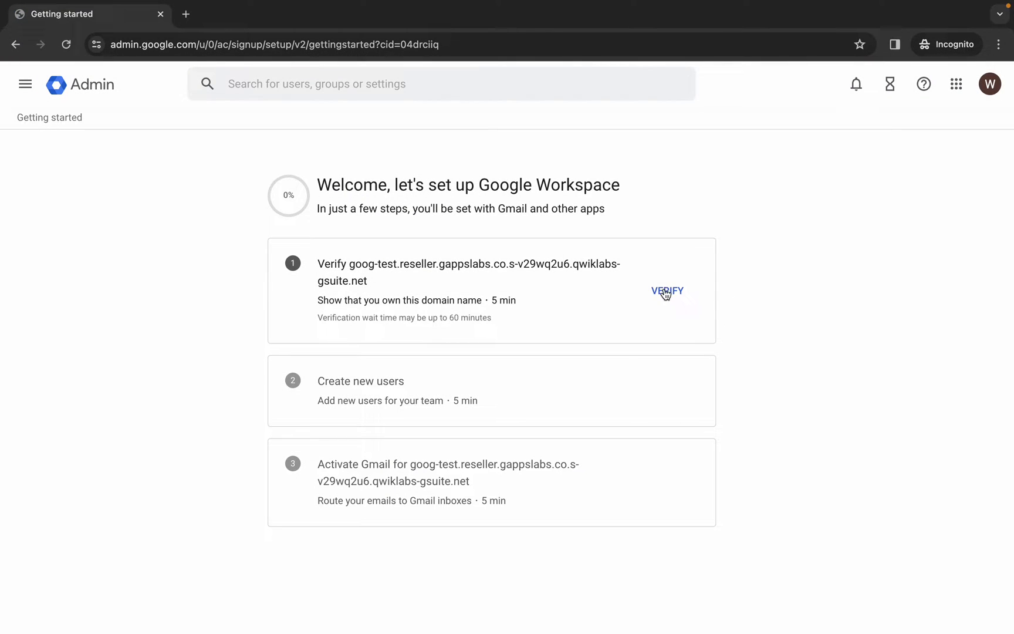
left_click(666, 291)
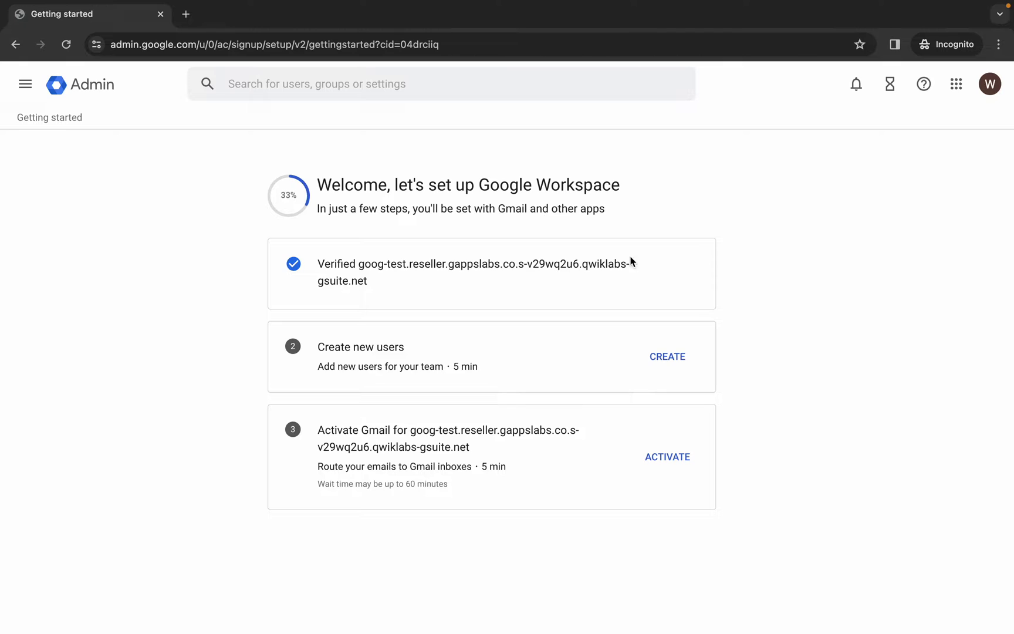
Step: Go to Directory > Groups and start creating a new group
left_click(25, 84)
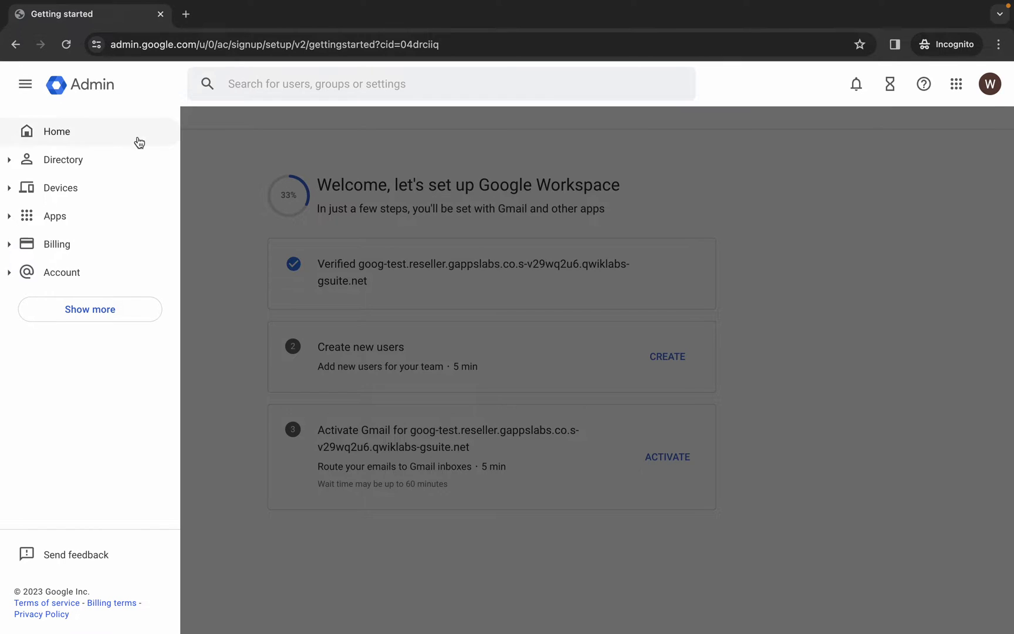
left_click(10, 162)
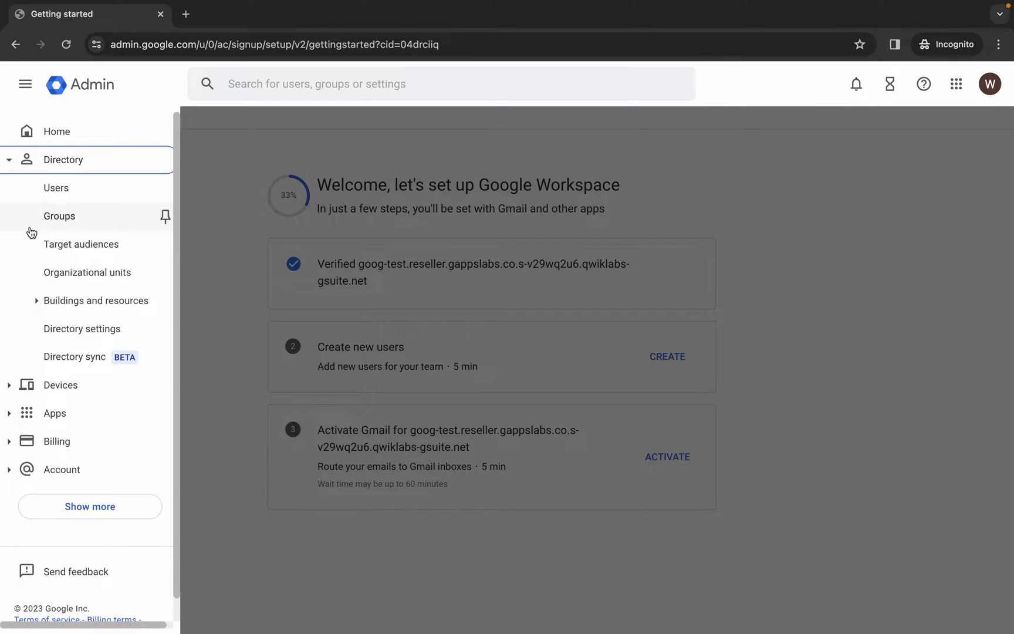
left_click(55, 222)
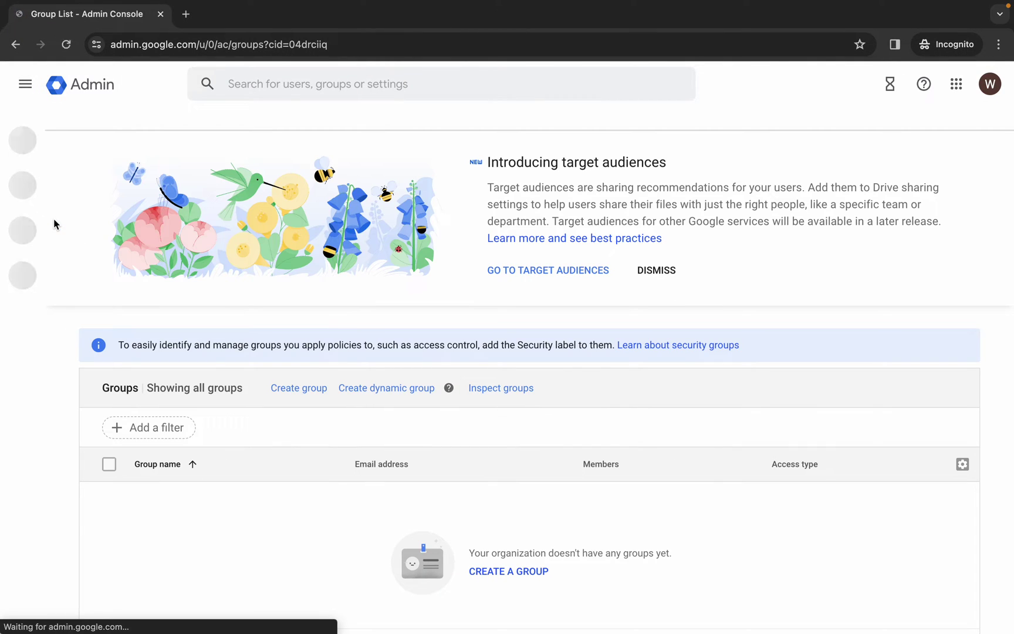
left_click(292, 399)
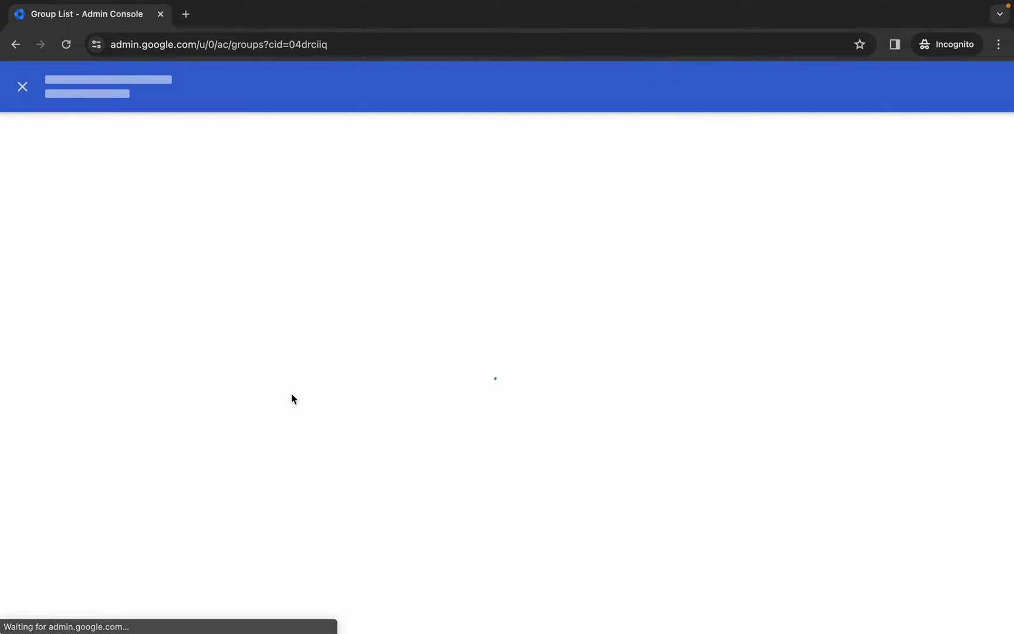
key("ctrl+Left")
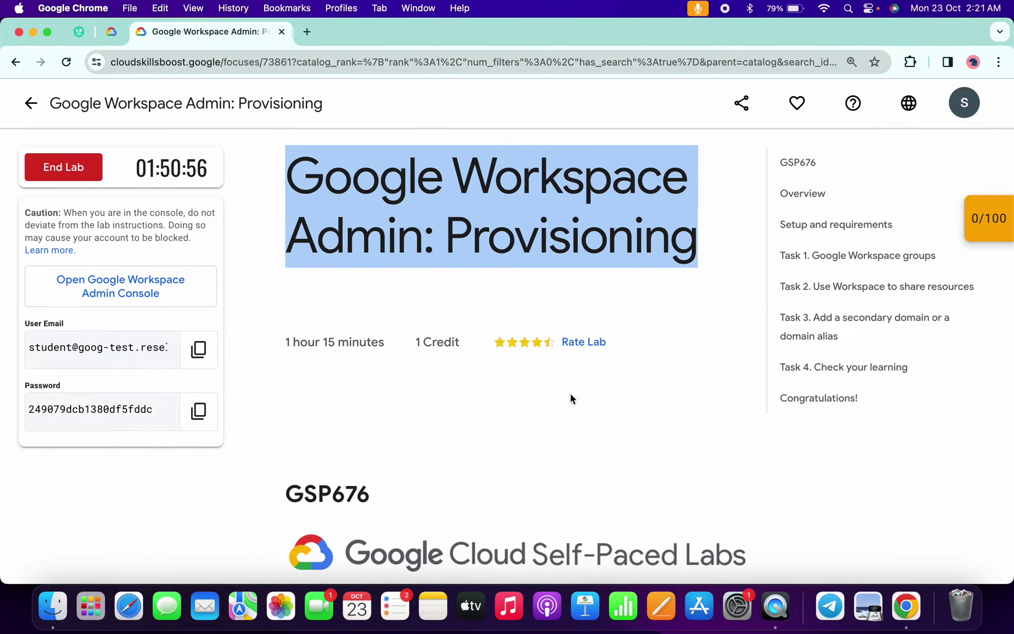
Step: Show Task 1's announcement group steps and select the group name Everyone
left_click(796, 255)
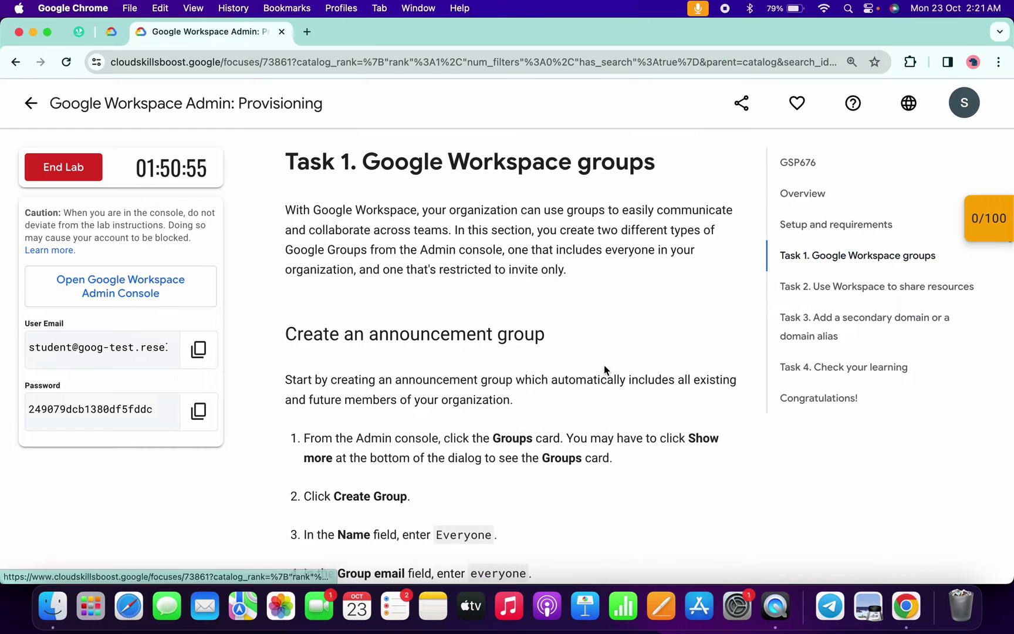
scroll(604, 365, "down", 3)
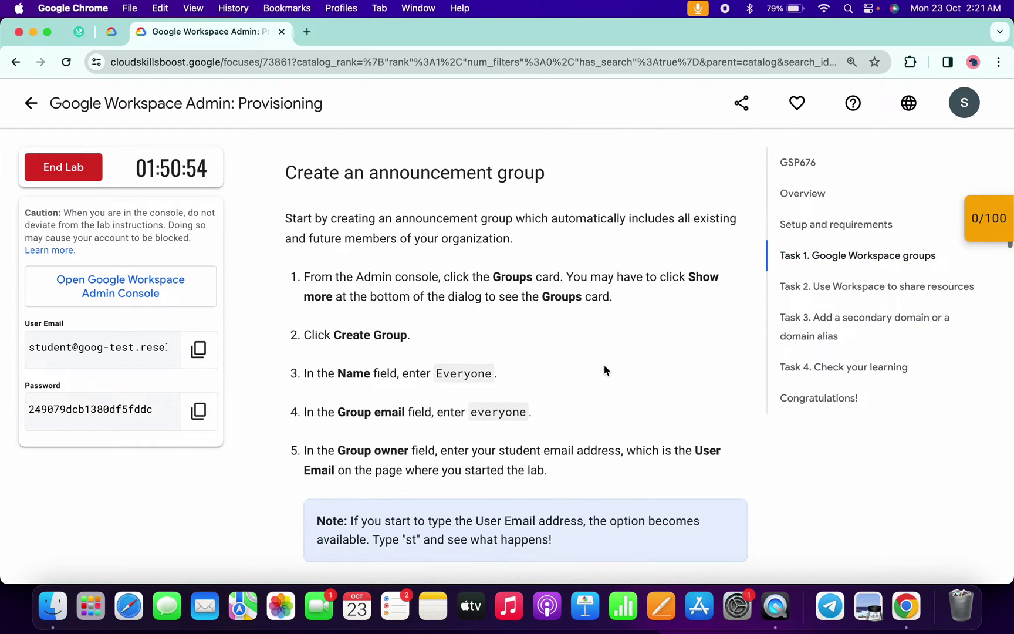
double_click(463, 371)
key("super+c")
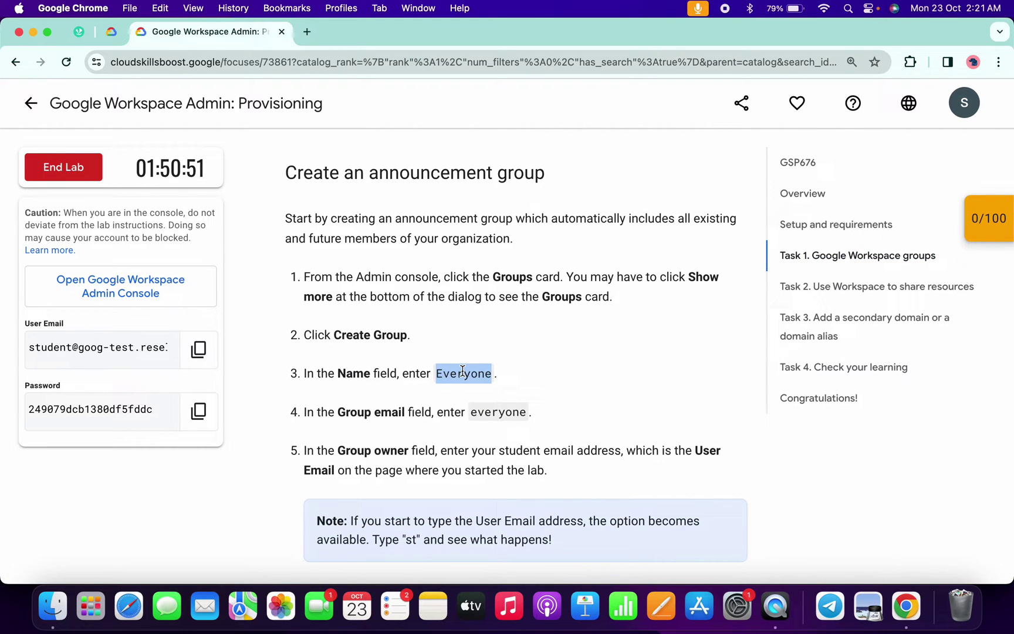
Step: Enter Everyone as both the group name and the group email
key("super+Tab")
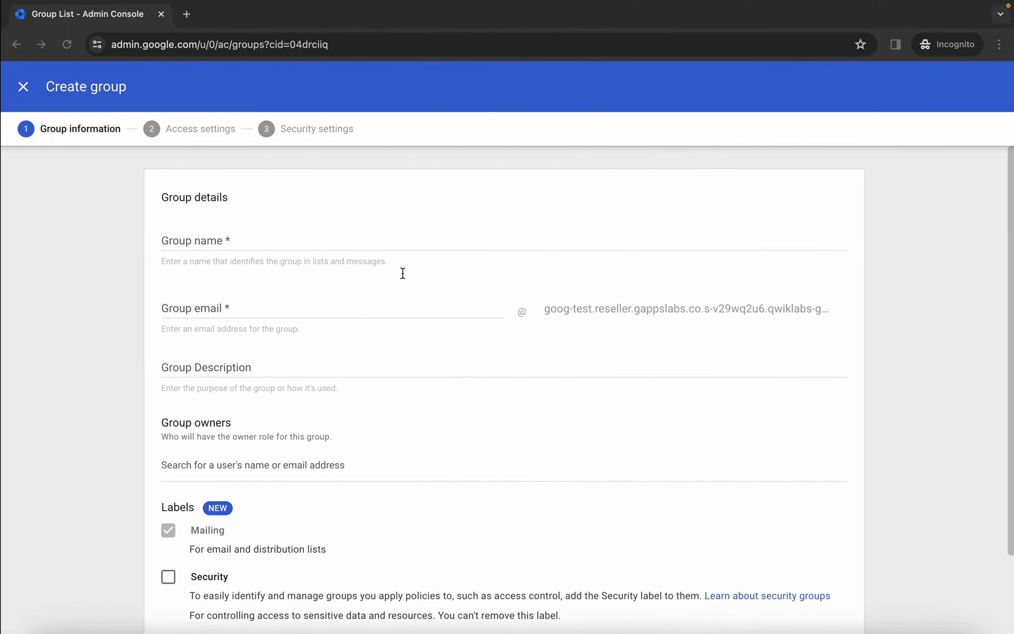
key("super+v")
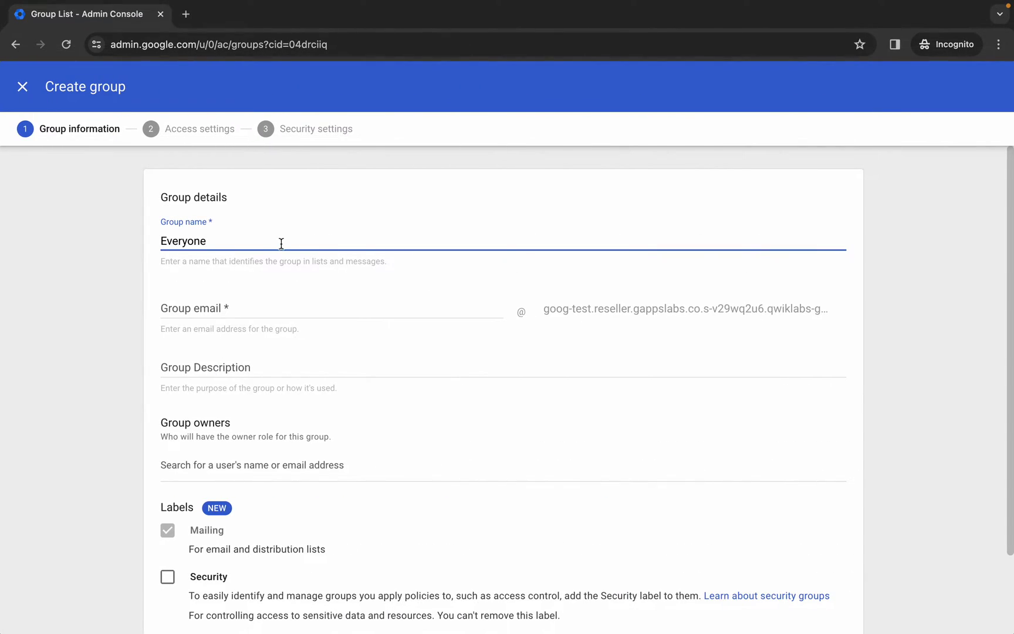
left_click(232, 313)
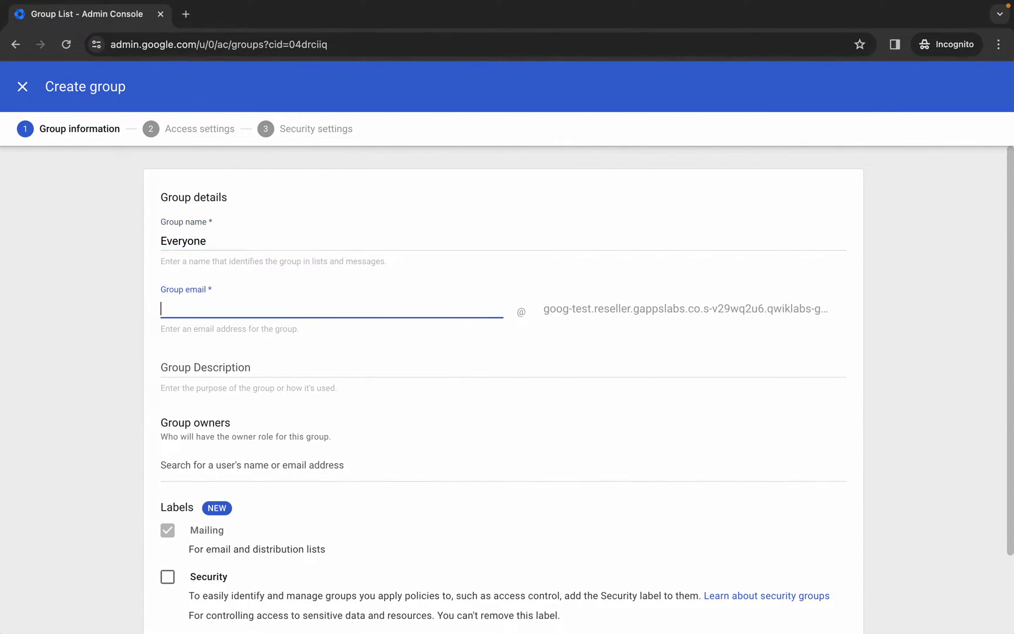
key("super+v")
scroll(446, 369, "down", 2)
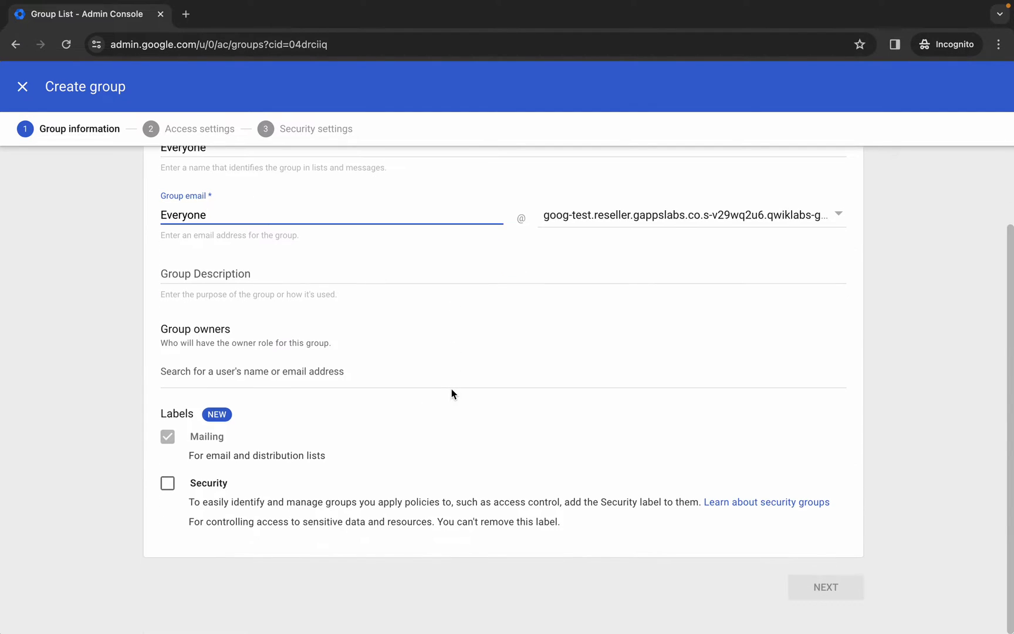
left_click(726, 589)
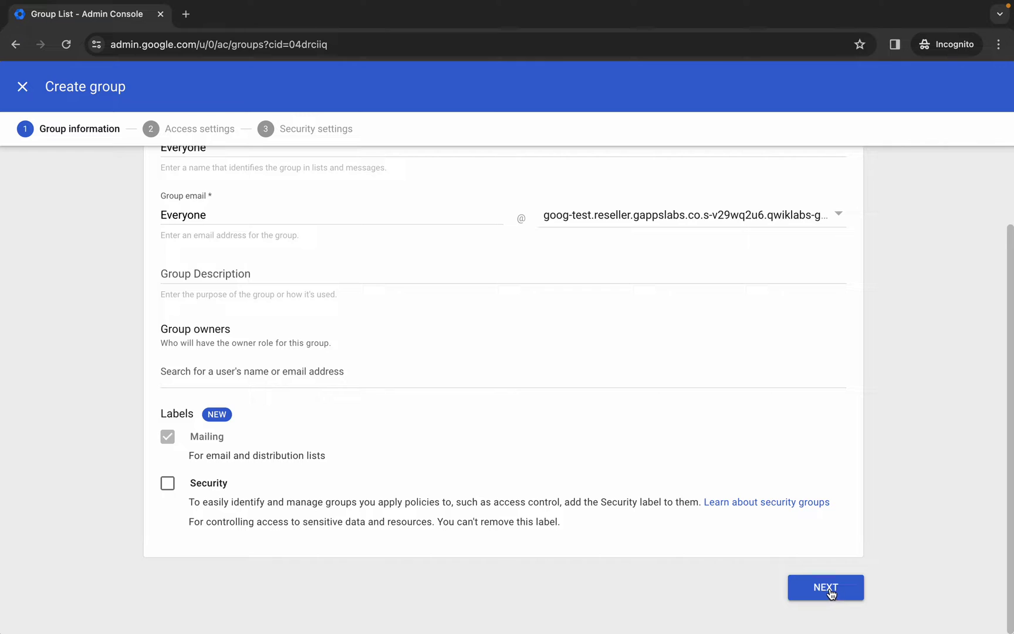
Step: Set the group's access to Announcement Only and create the Everyone group
left_click(827, 588)
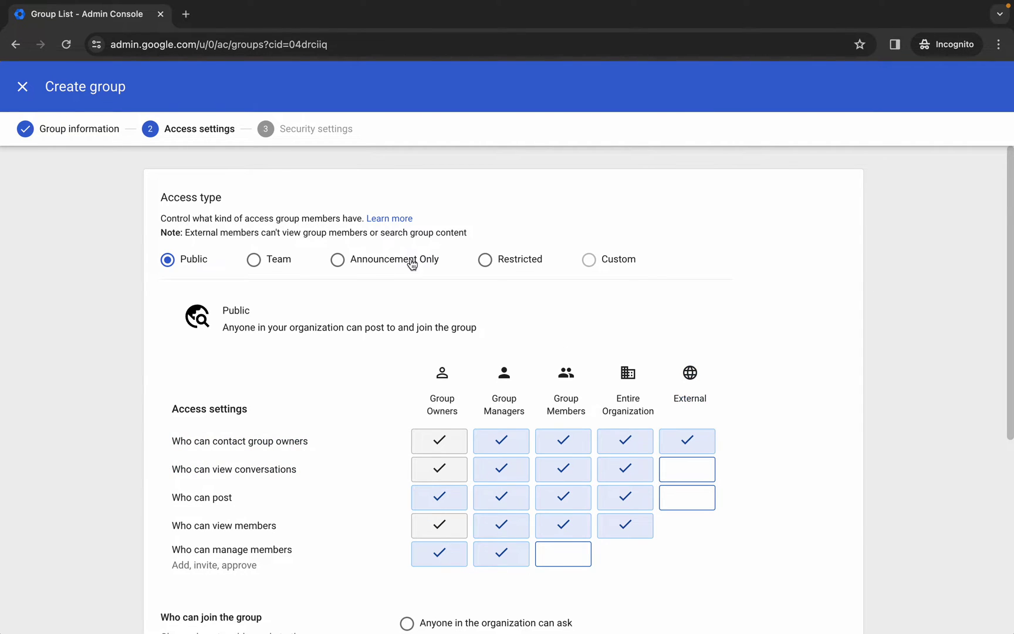
left_click(338, 261)
scroll(498, 322, "down", 1)
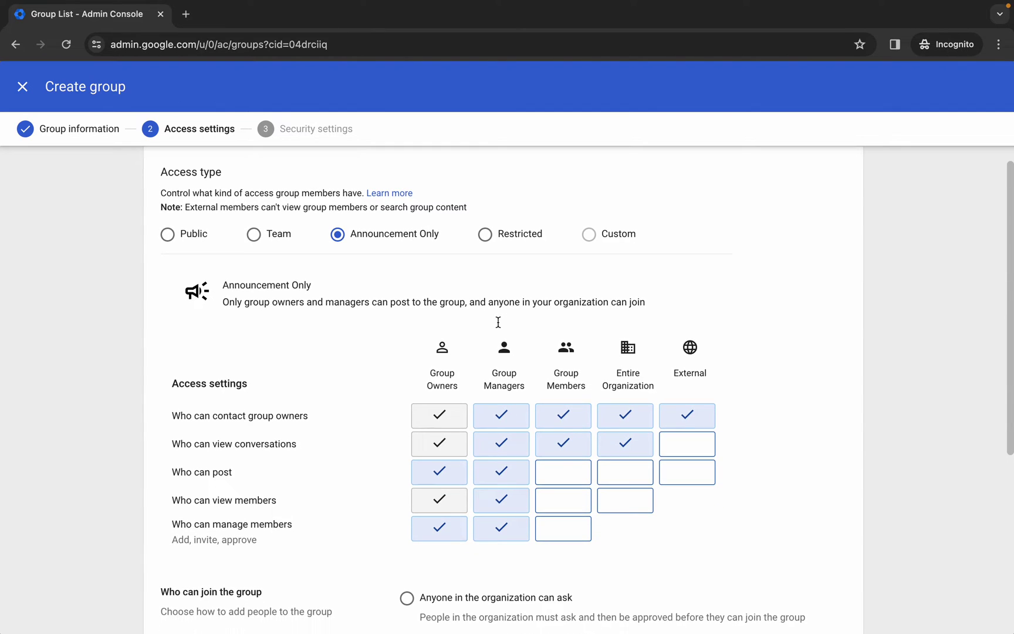
scroll(498, 321, "down", 5)
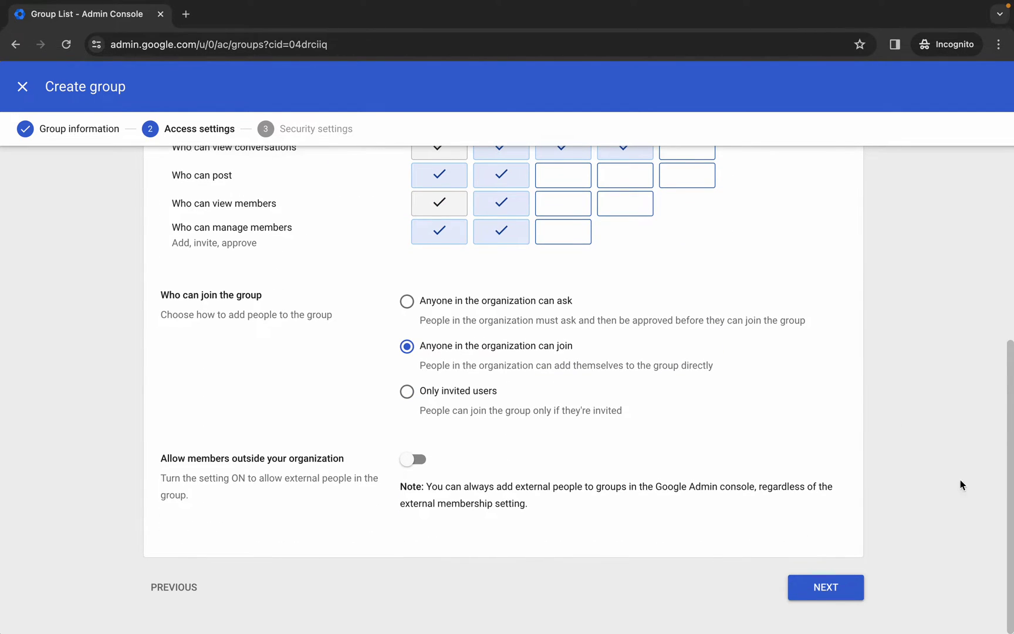
left_click(826, 587)
scroll(827, 595, "down", 3)
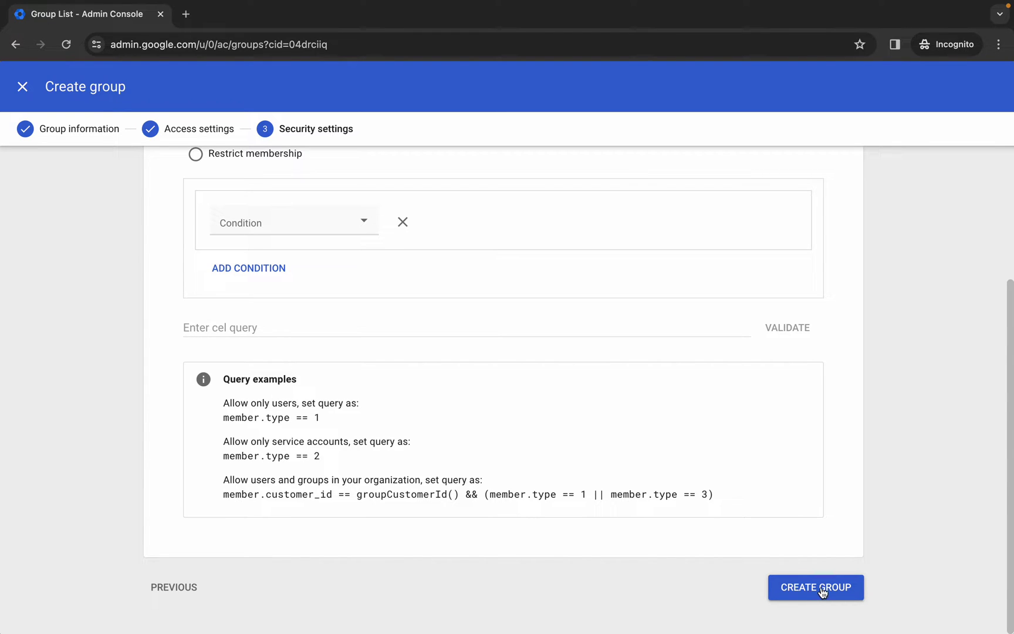
left_click(821, 587)
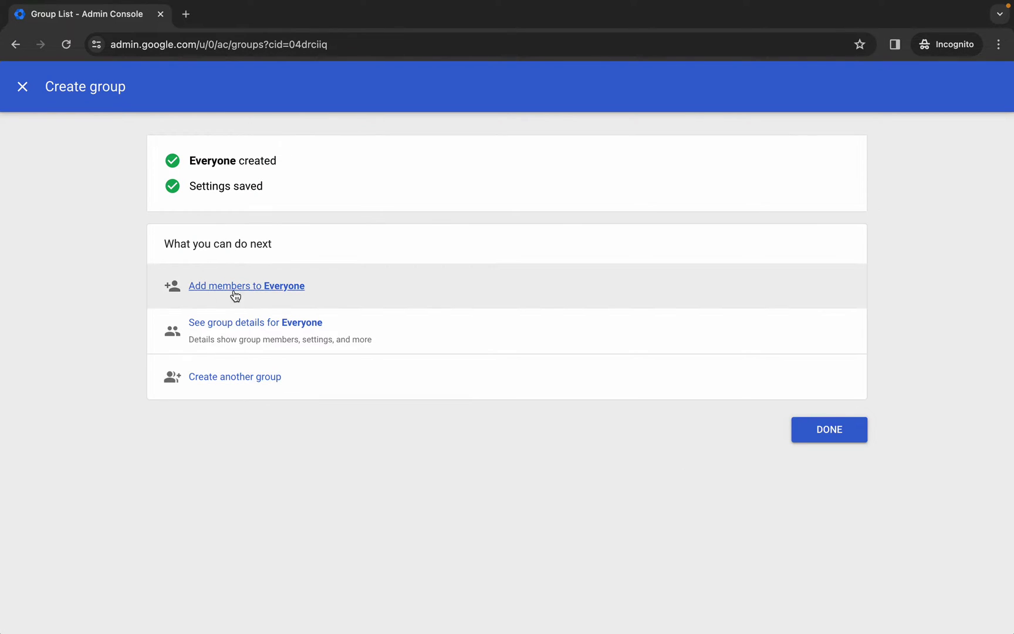
Step: Add all current and future organization users to Everyone, then return to the Groups list
left_click(254, 291)
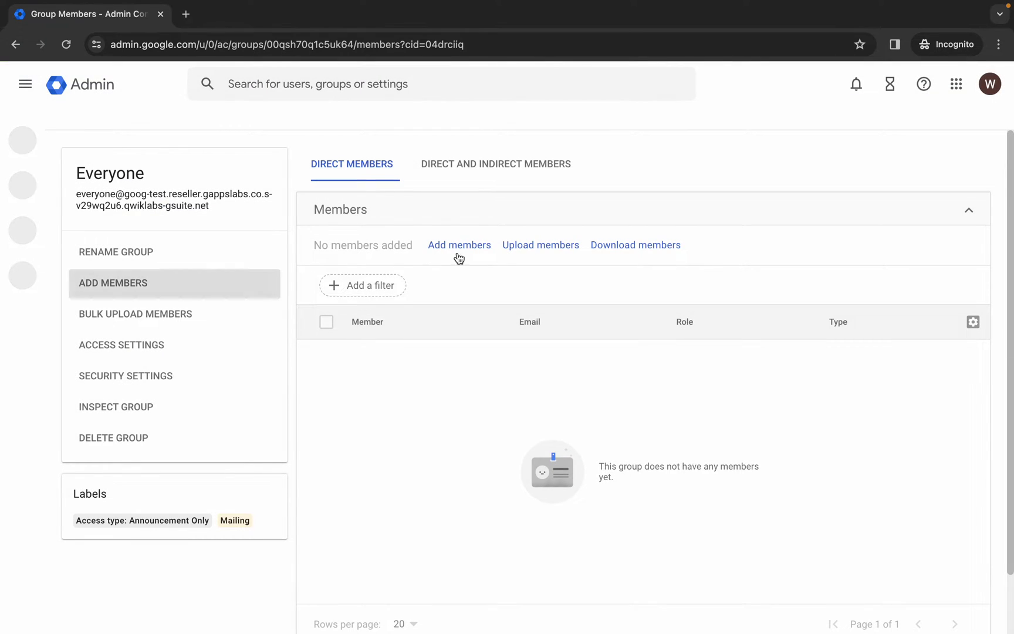
left_click(447, 246)
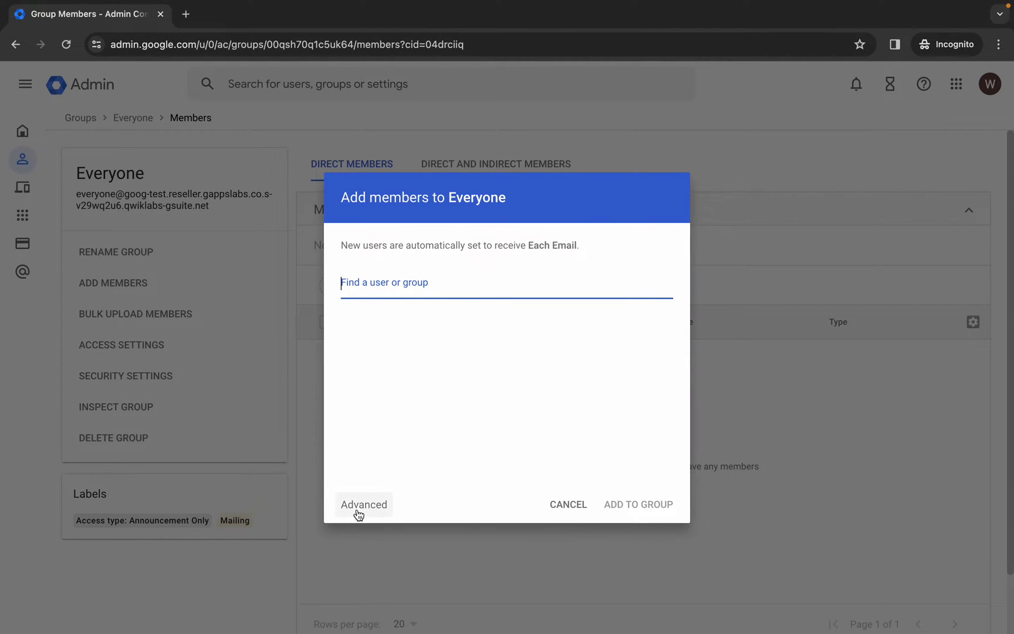
left_click(357, 508)
left_click(353, 441)
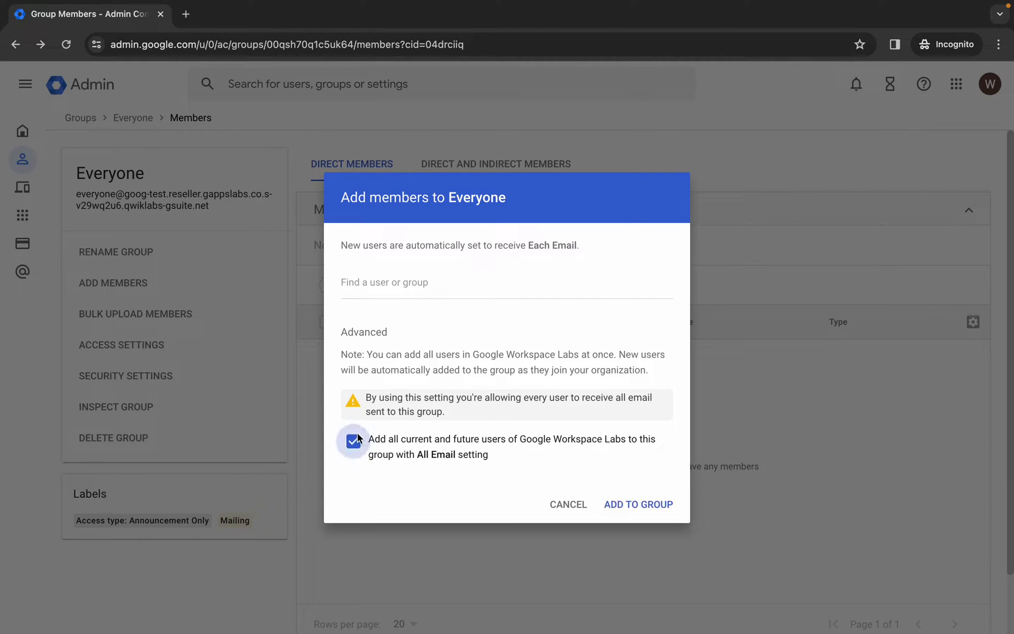
left_click(640, 502)
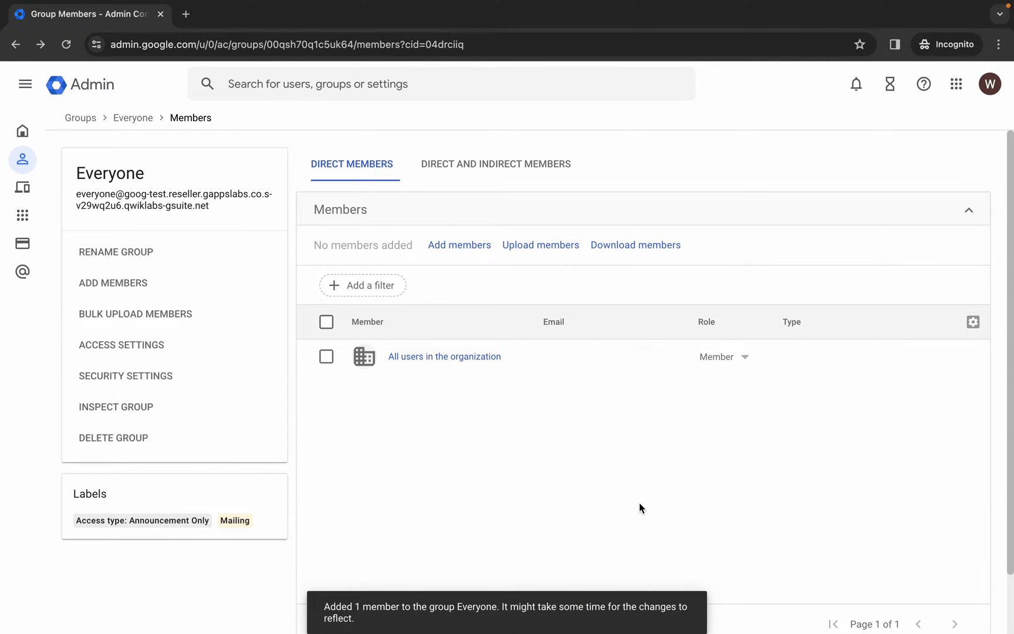
left_click(82, 119)
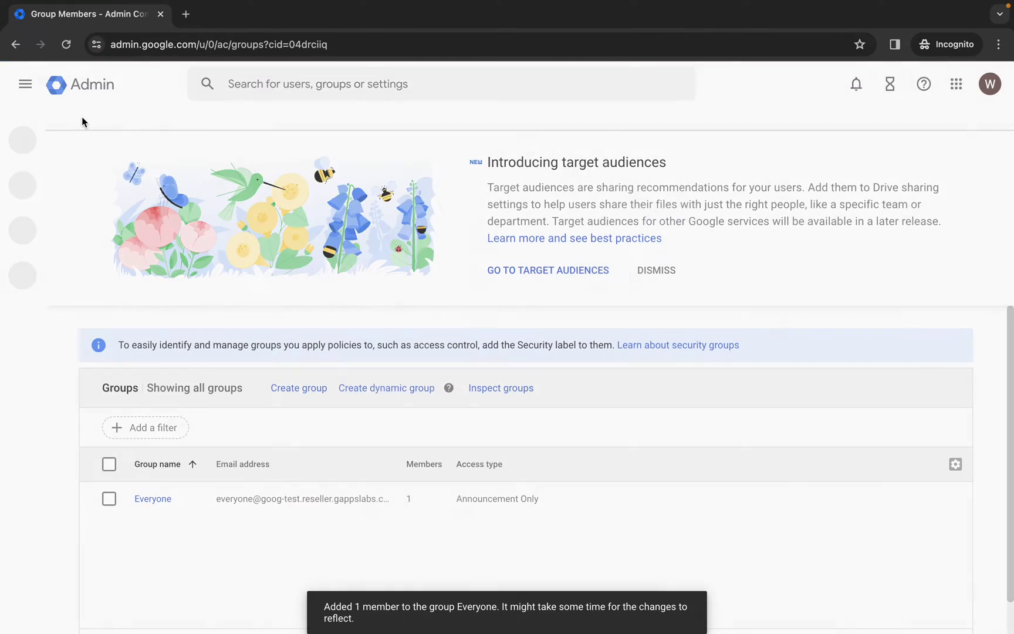
Step: Find 'Create a restricted group' in the lab and copy the group name Executive
key("super+Tab")
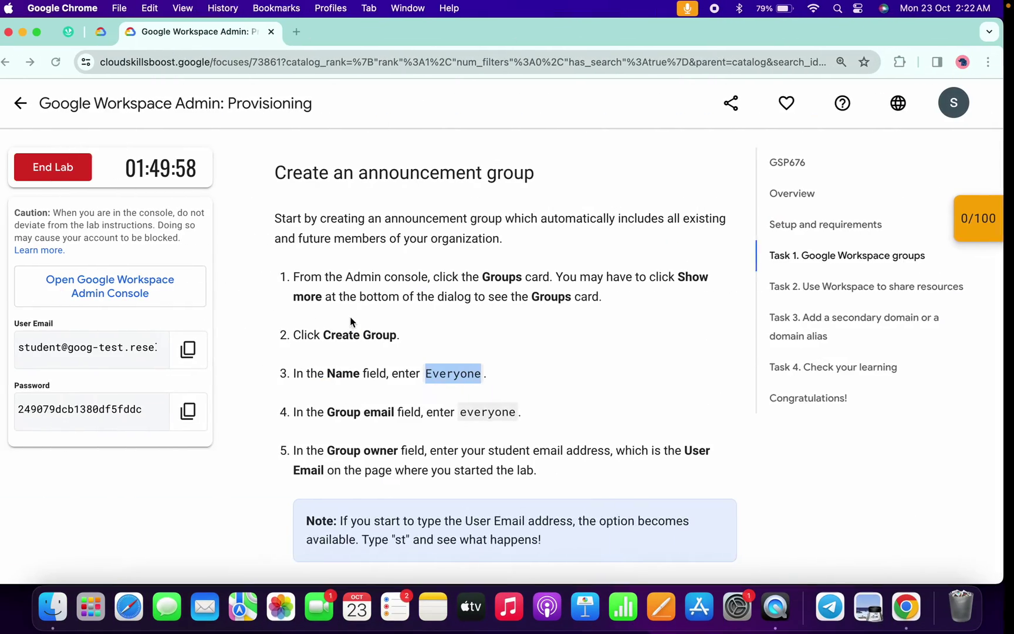
scroll(410, 444, "down", 4)
scroll(410, 445, "down", 10)
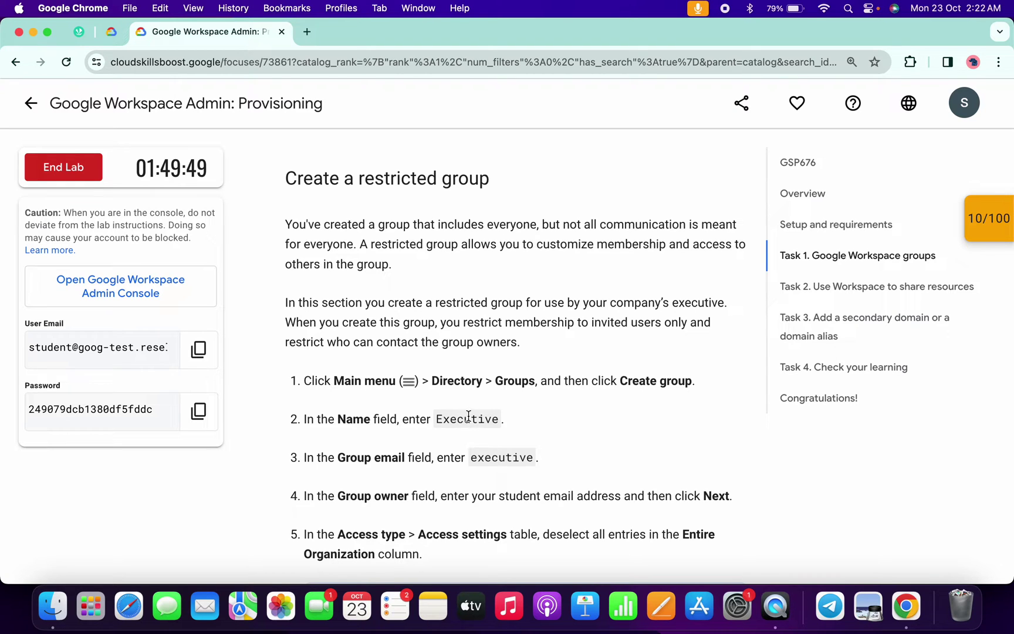
double_click(468, 417)
key("ctrl+c")
key("ctrl+Right")
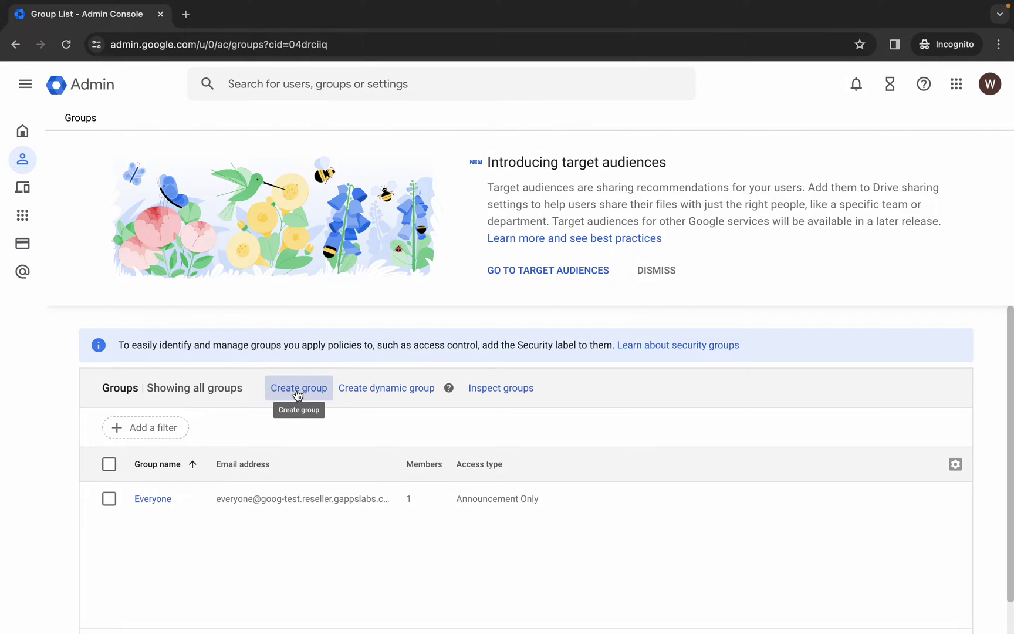
Step: Start a new group with Executive as both the group name and group email
left_click(298, 389)
left_click(285, 237)
key("ctrl+v")
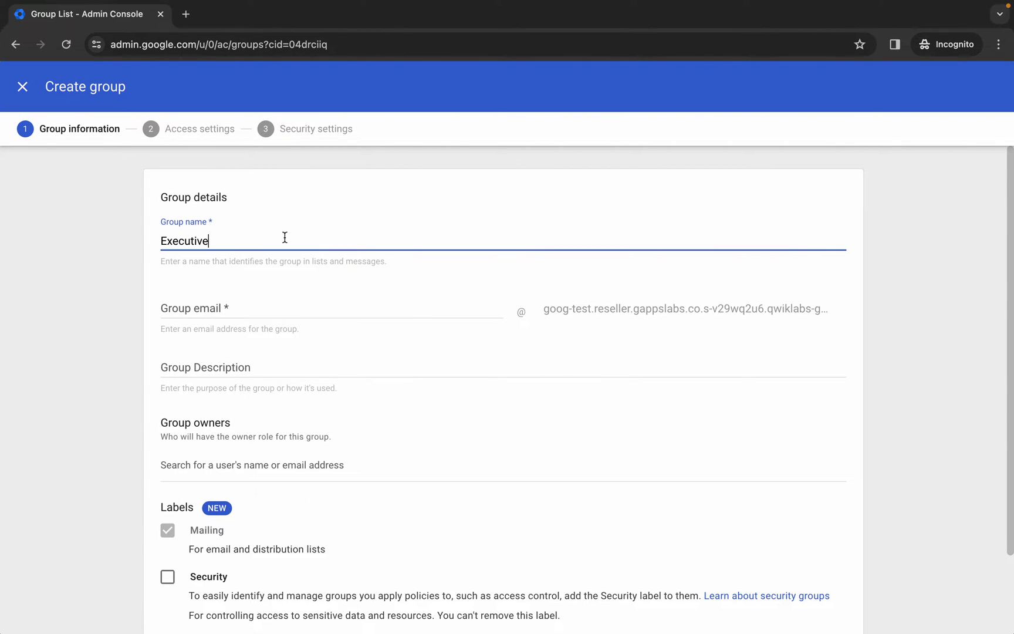
key("Tab")
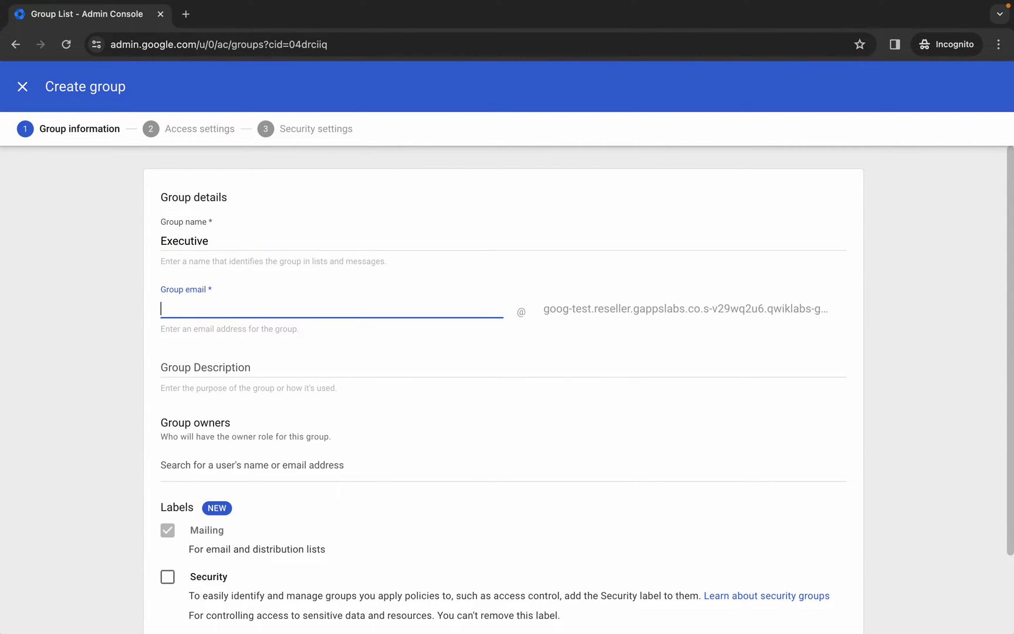
key("ctrl+v")
scroll(333, 330, "down", 2)
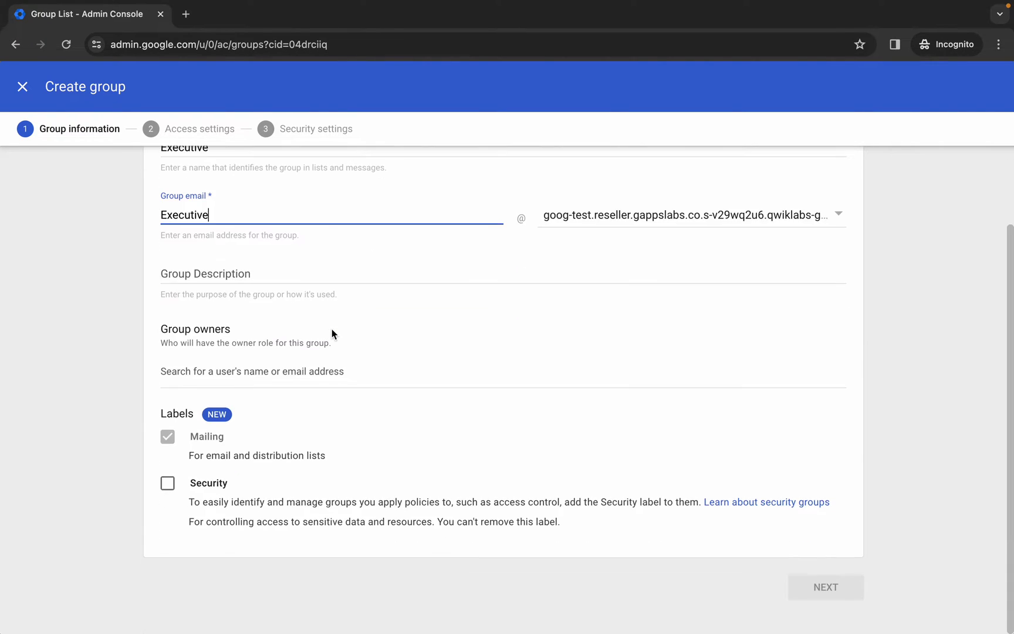
left_click(727, 597)
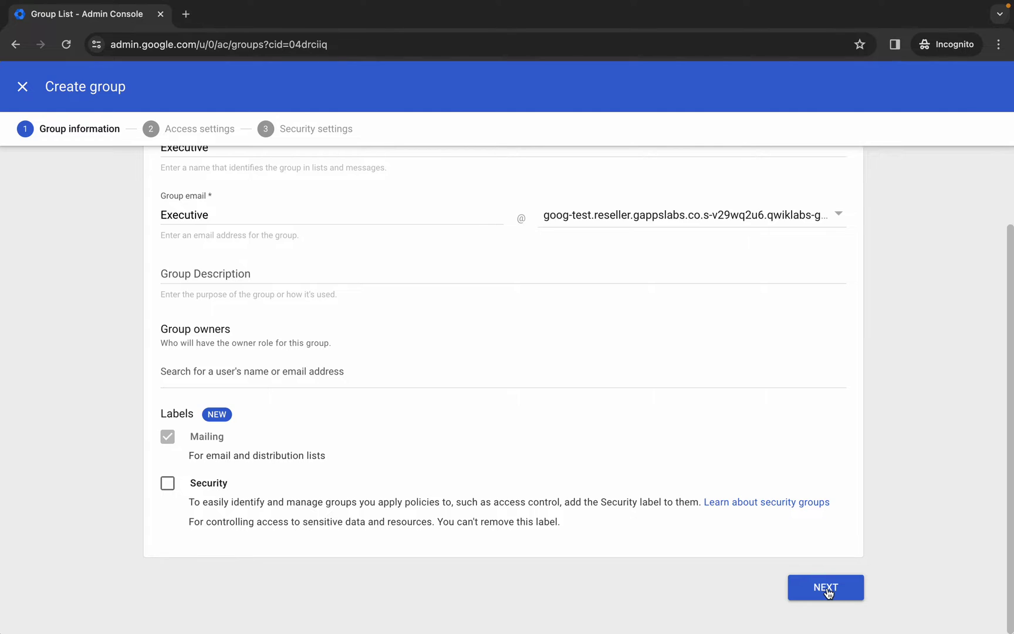
Step: Uncheck all four Entire Organization access permissions and allow only invited users to join
left_click(827, 587)
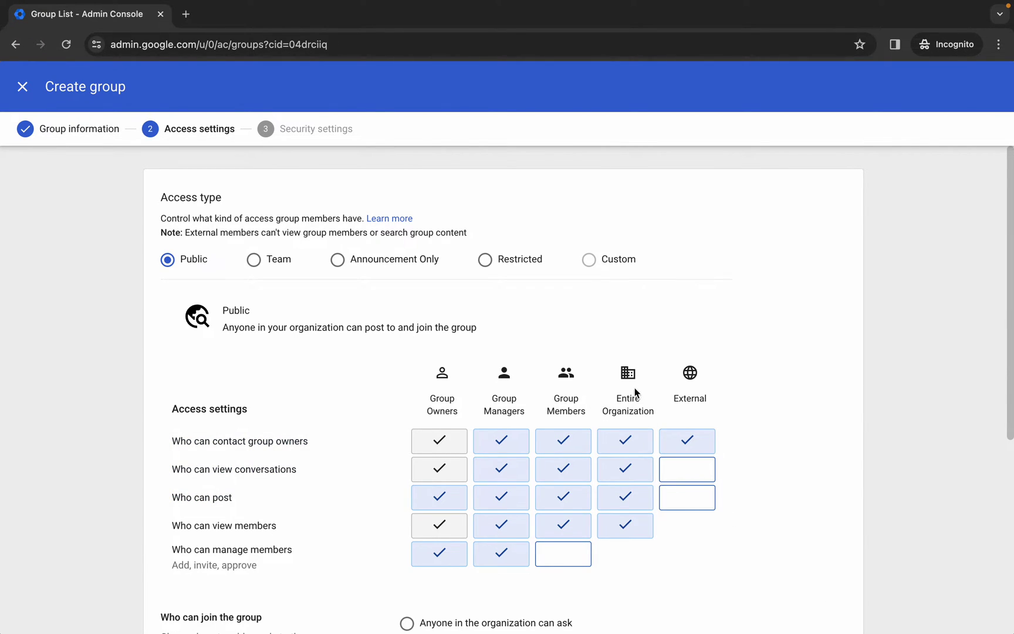
left_click(626, 440)
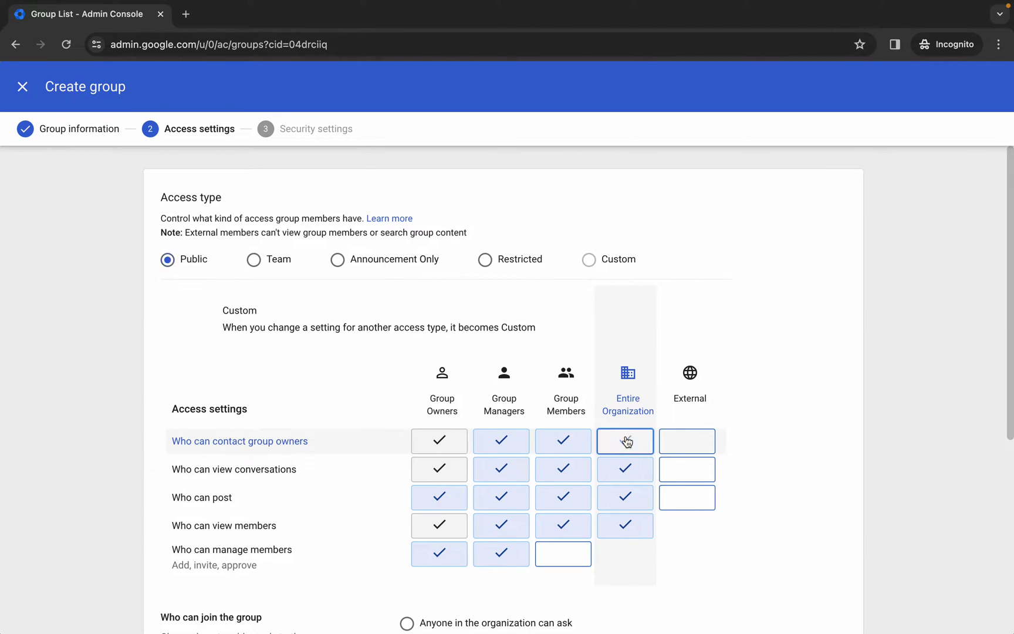
left_click(625, 469)
left_click(631, 506)
left_click(636, 532)
scroll(636, 505, "down", 3)
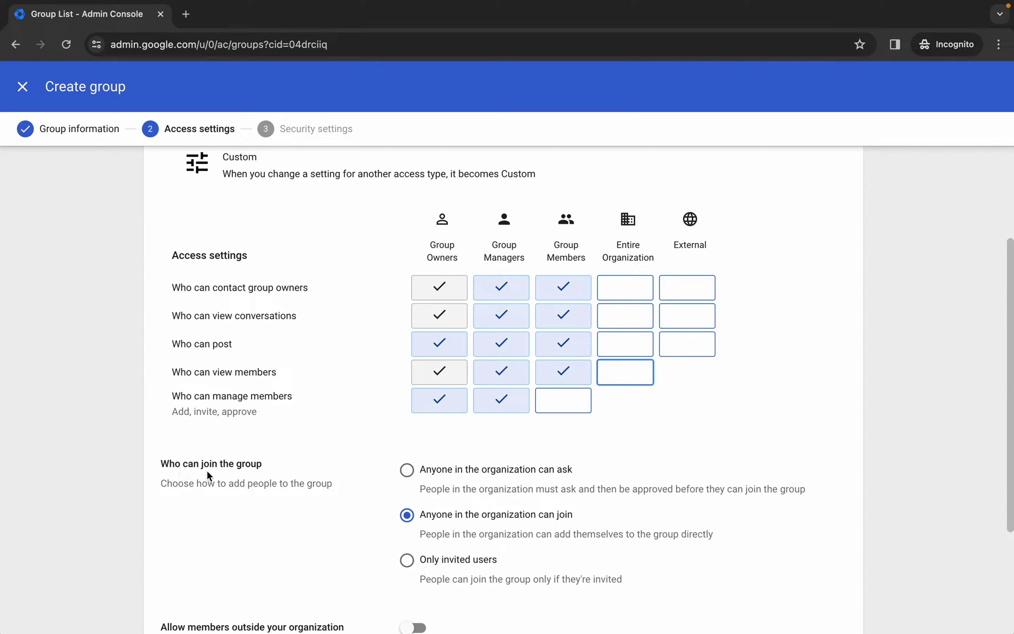
left_click(407, 560)
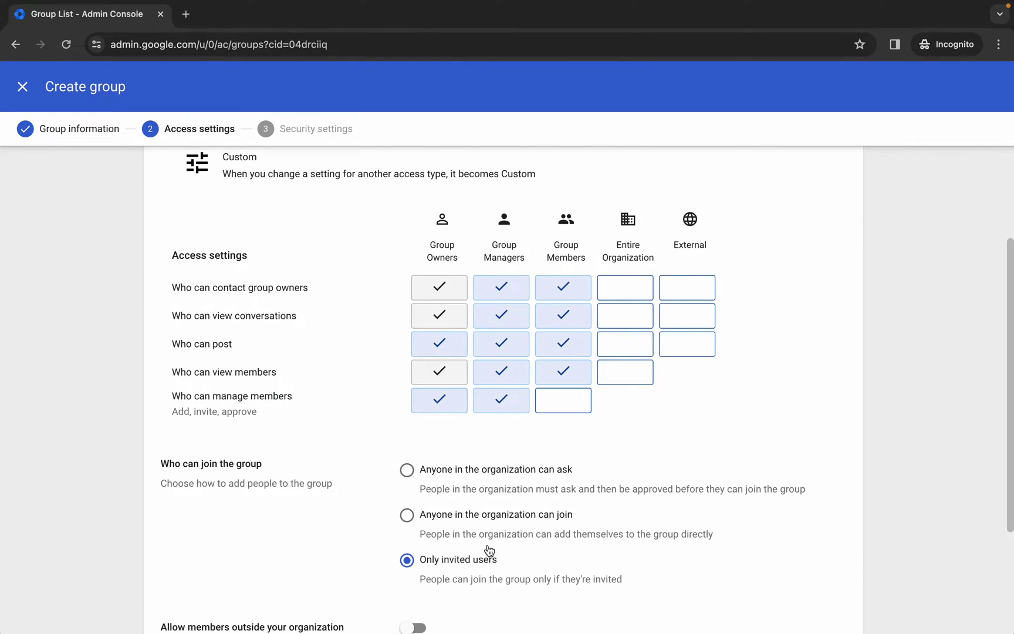
scroll(489, 550, "down", 3)
Step: Create the Executive group with default security settings and close the confirmation
left_click(826, 589)
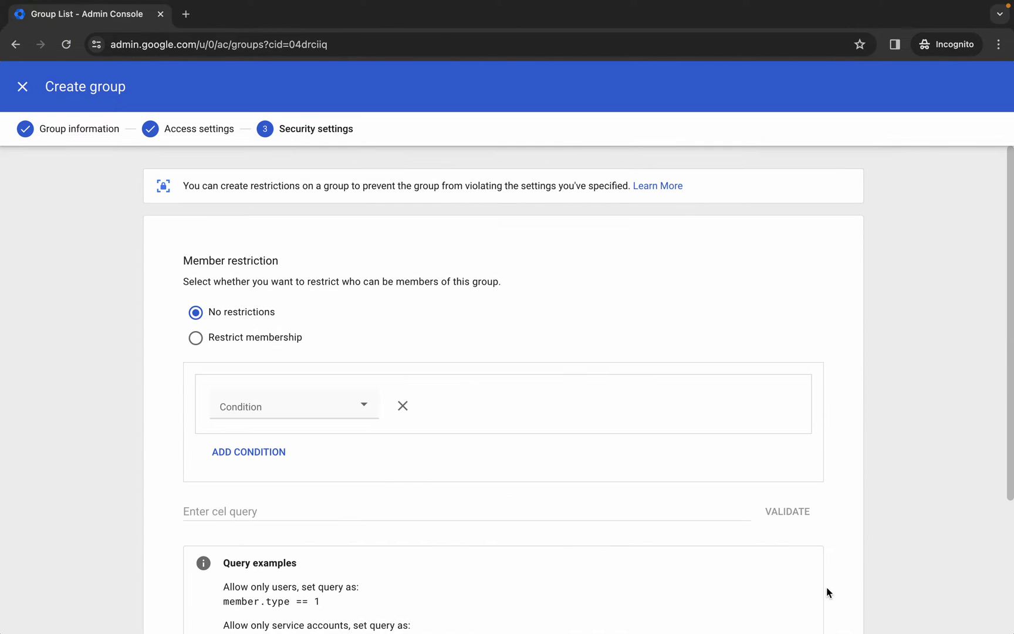
scroll(827, 587, "down", 3)
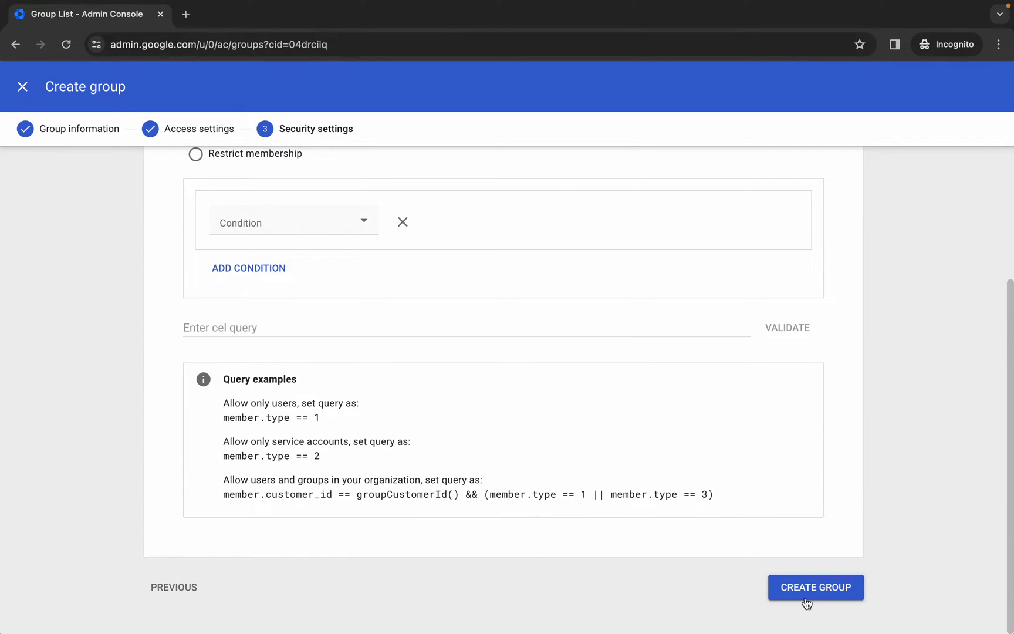
left_click(807, 604)
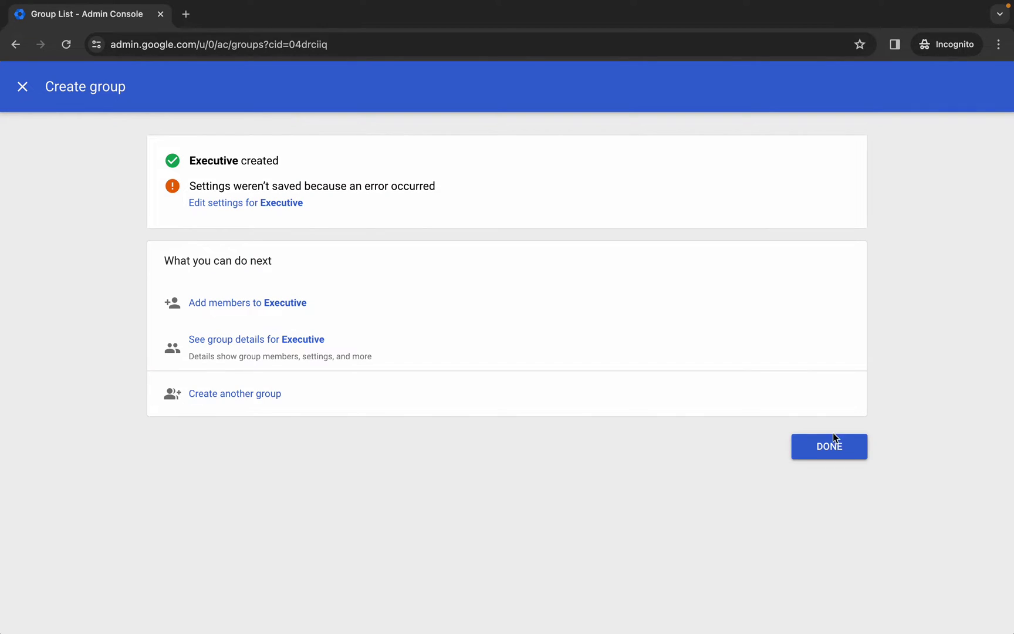
left_click(831, 446)
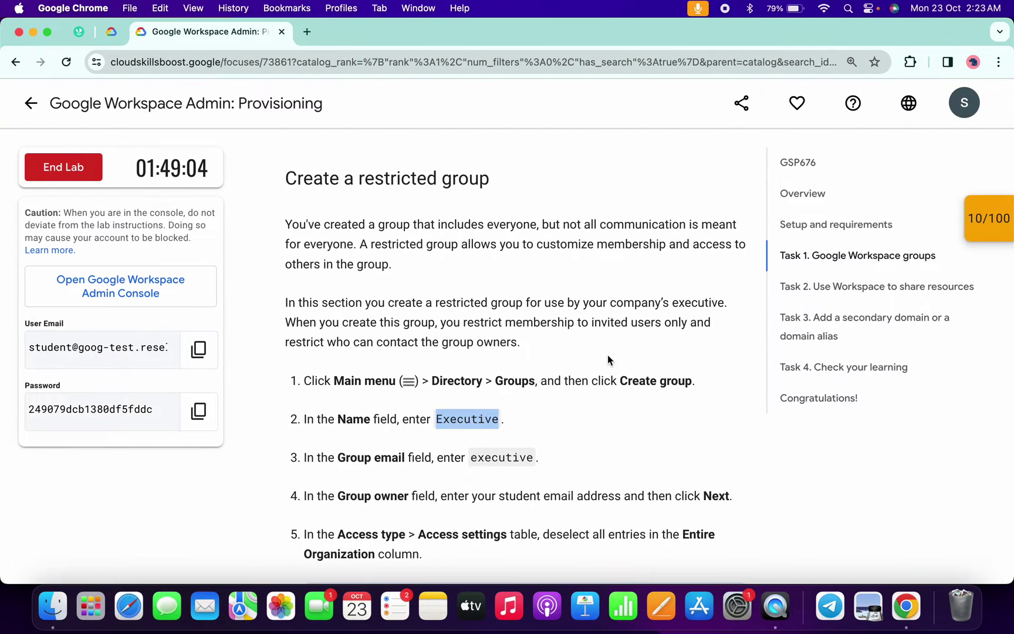
Step: Check progress so the groups task completes at 35/100, then scroll to Task 2
scroll(608, 354, "down", 20)
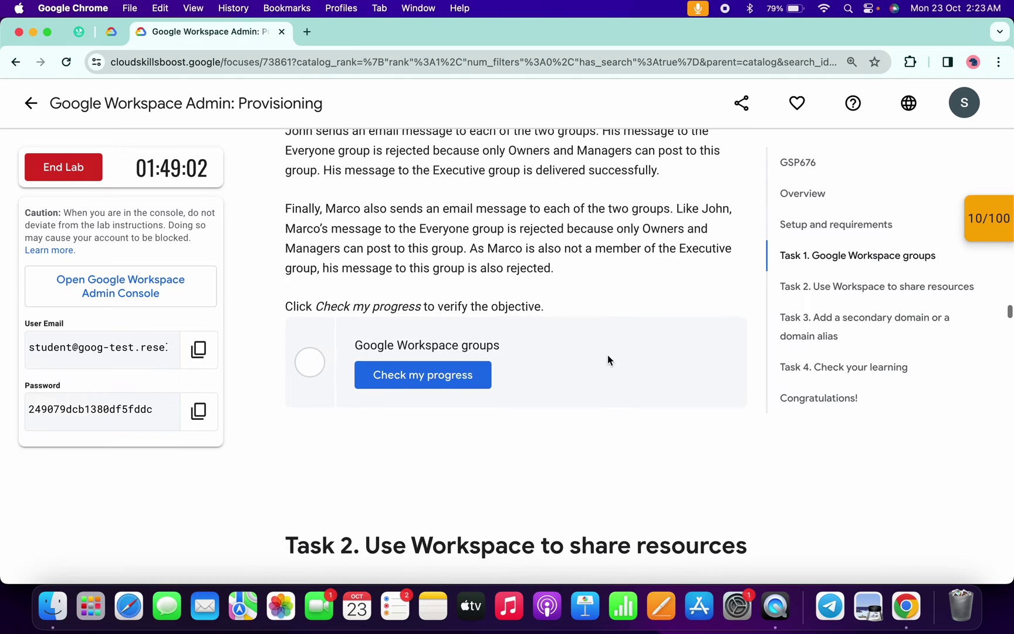
left_click(434, 382)
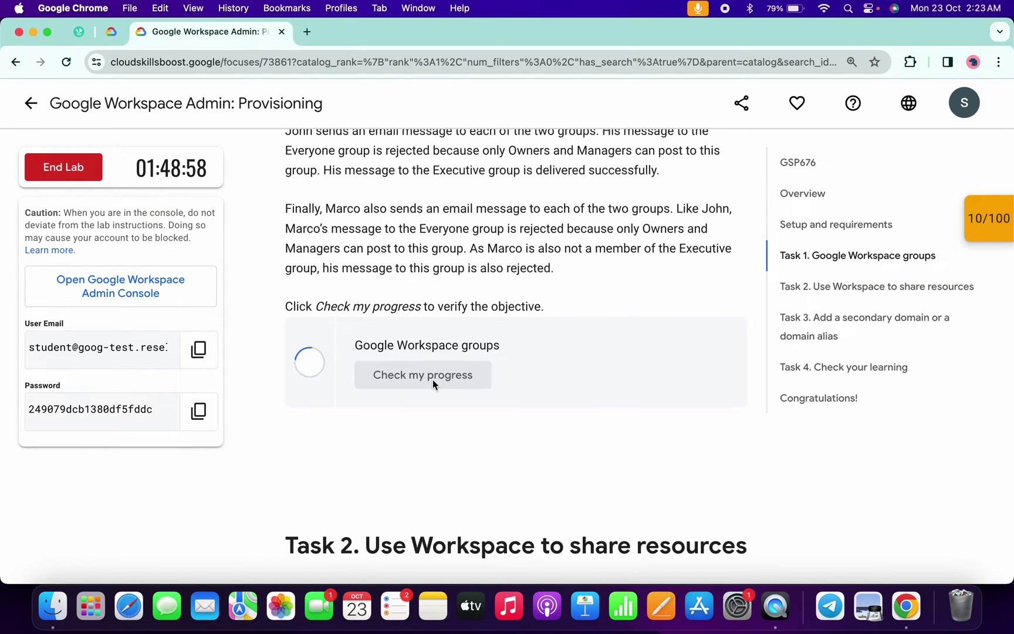
scroll(411, 405, "down", 5)
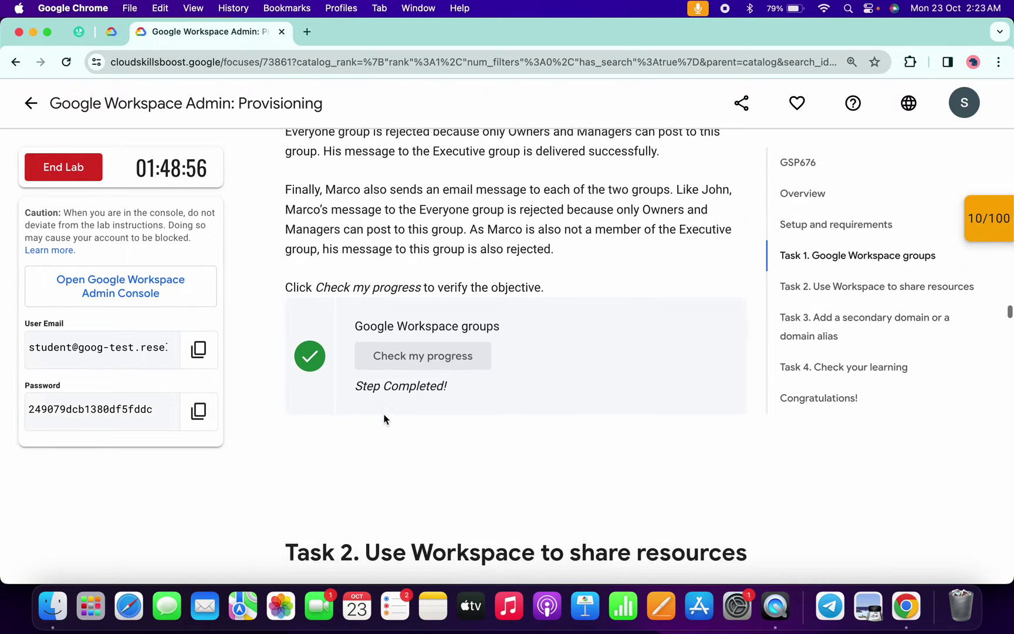
scroll(384, 418, "down", 12)
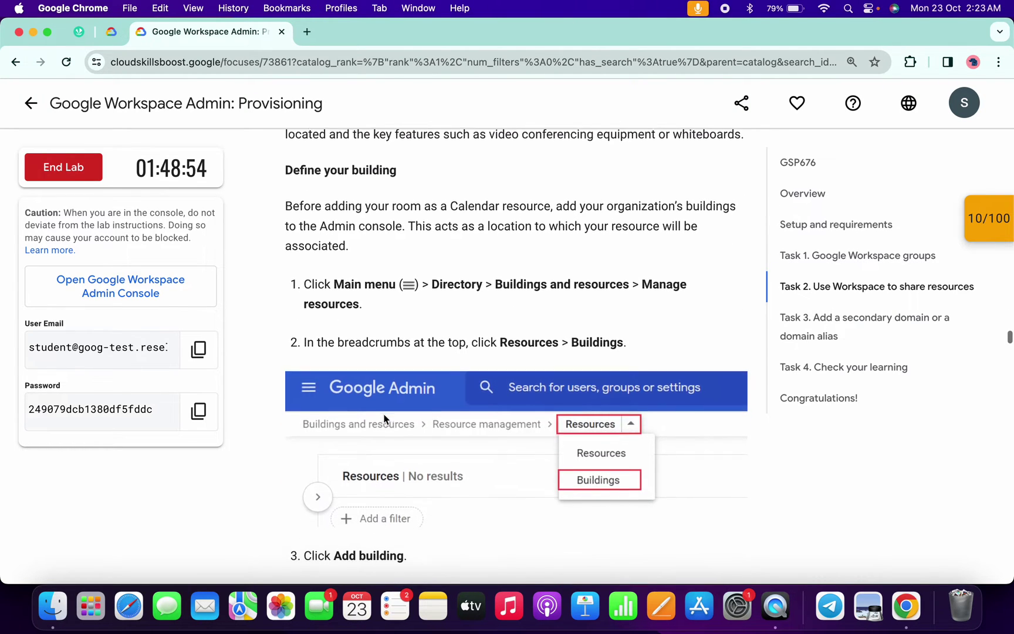
key("ctrl+Right")
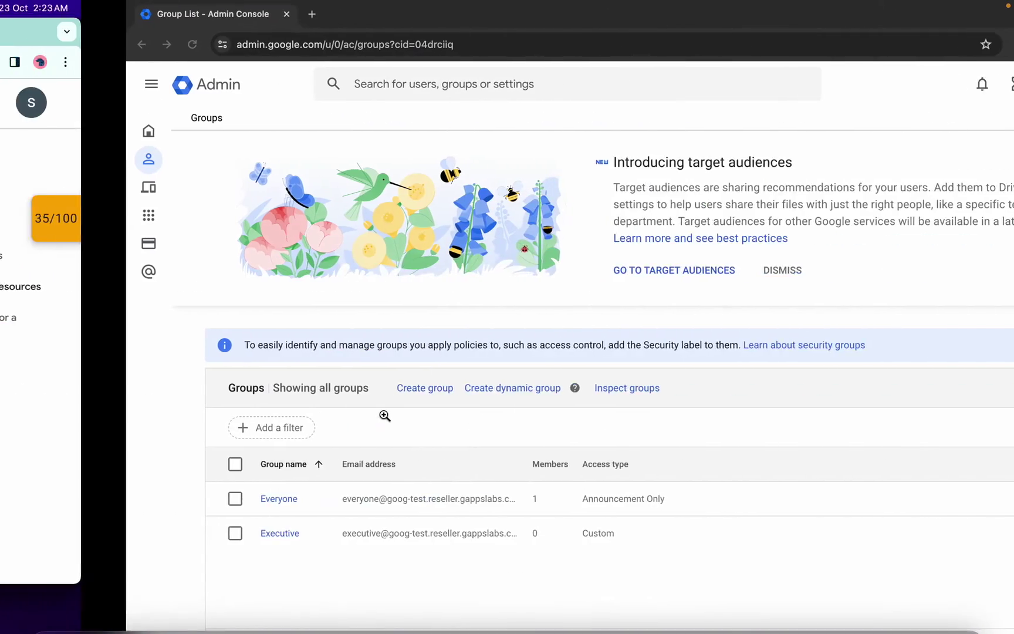
Step: Go through Main menu > Buildings and resources > Manage resources to the Buildings list
left_click(25, 84)
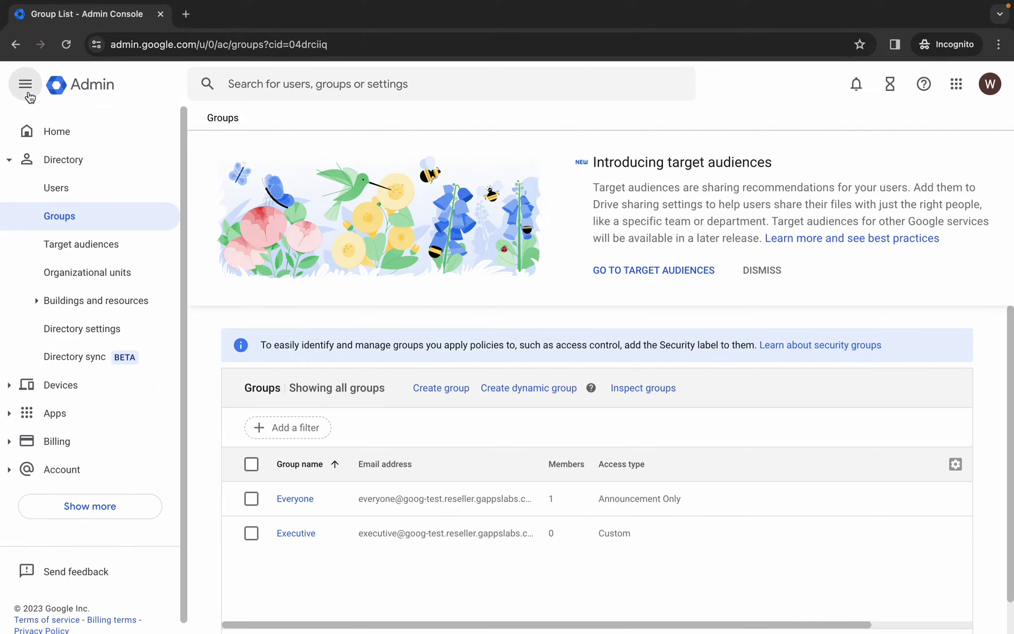
left_click(34, 304)
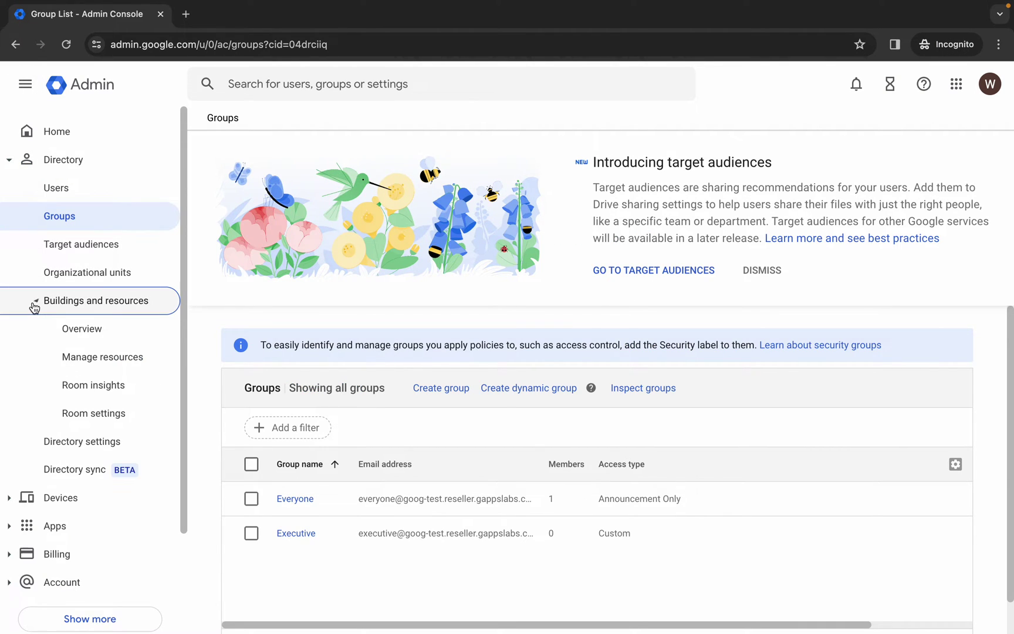
left_click(80, 362)
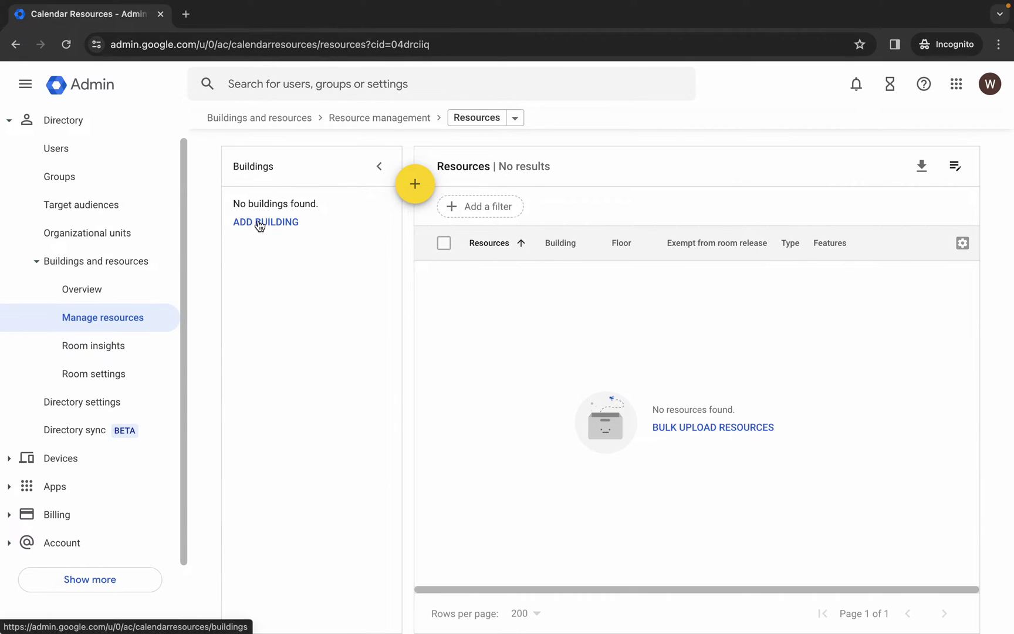
left_click(248, 224)
Step: Add a building named 'quicklab' with floor '1'
left_click(379, 169)
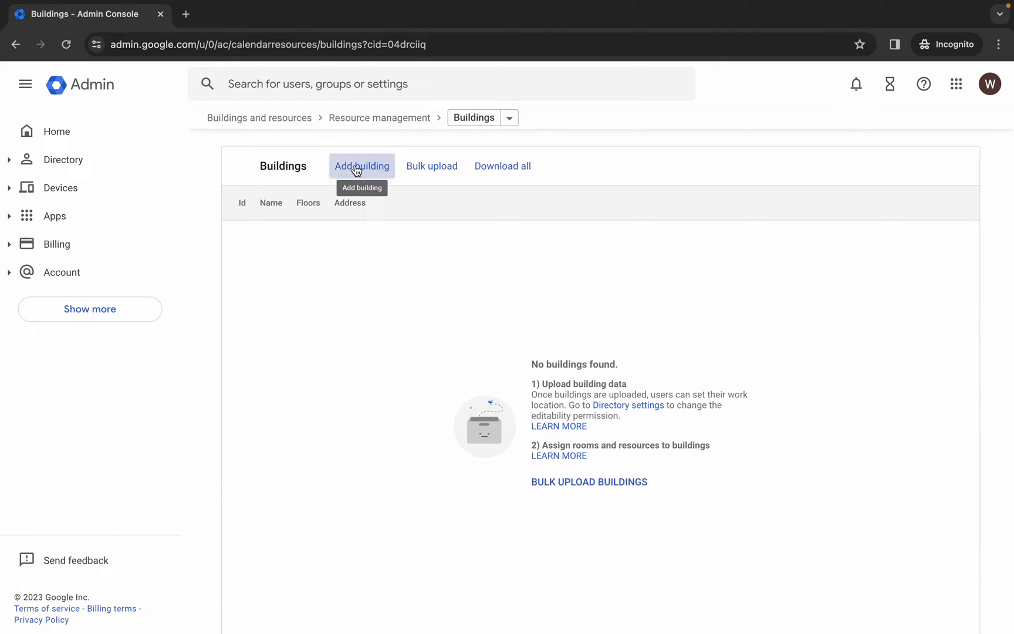
type("quicklab")
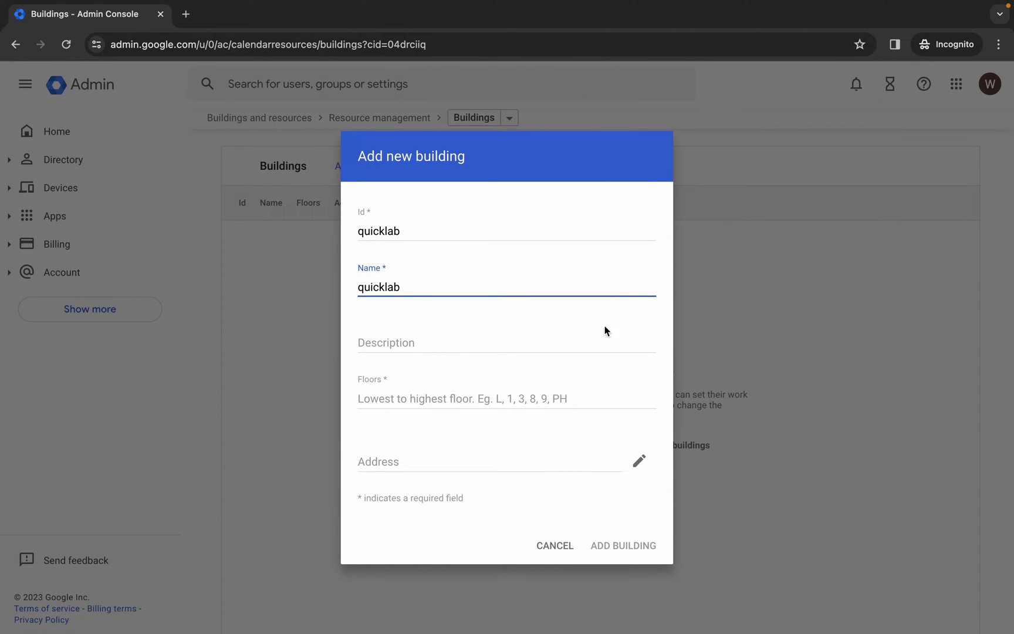
left_click(386, 399)
type("1")
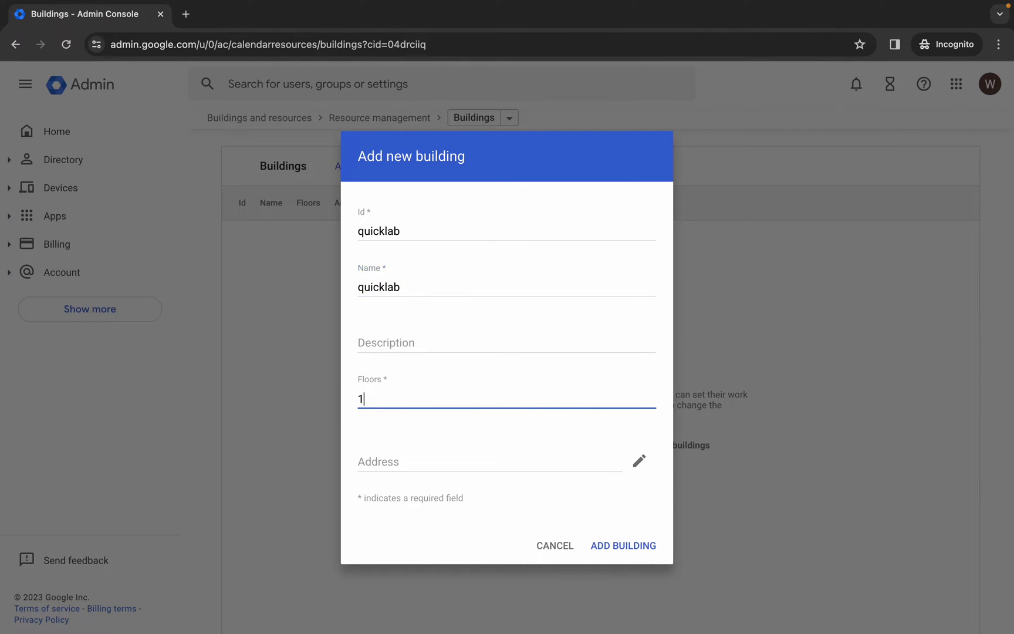
left_click(636, 548)
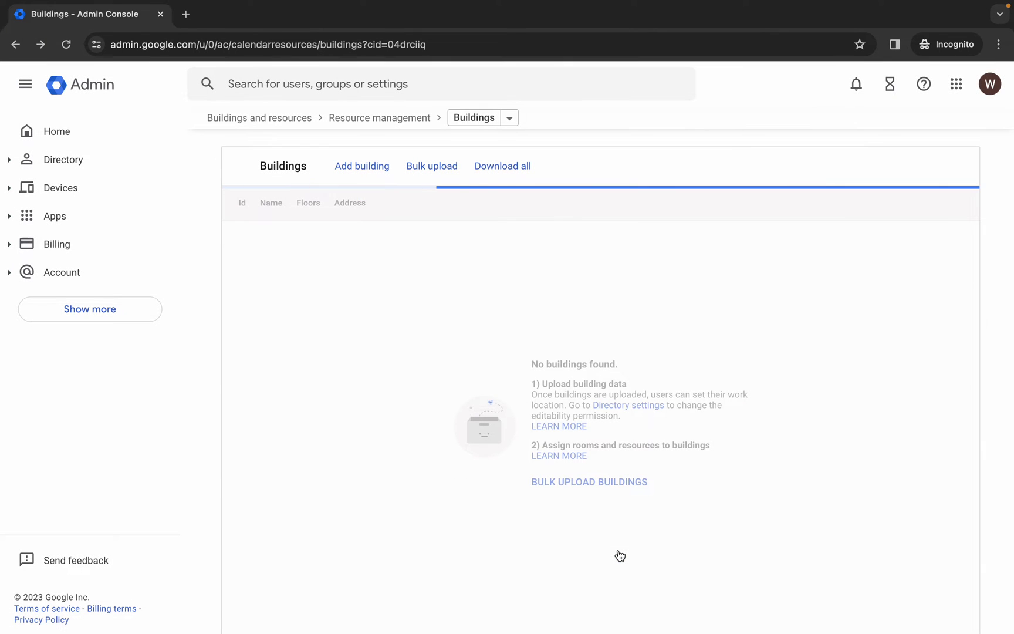
Step: Open the Add resource form from the Resources list, then bring up the lab instructions
left_click(510, 121)
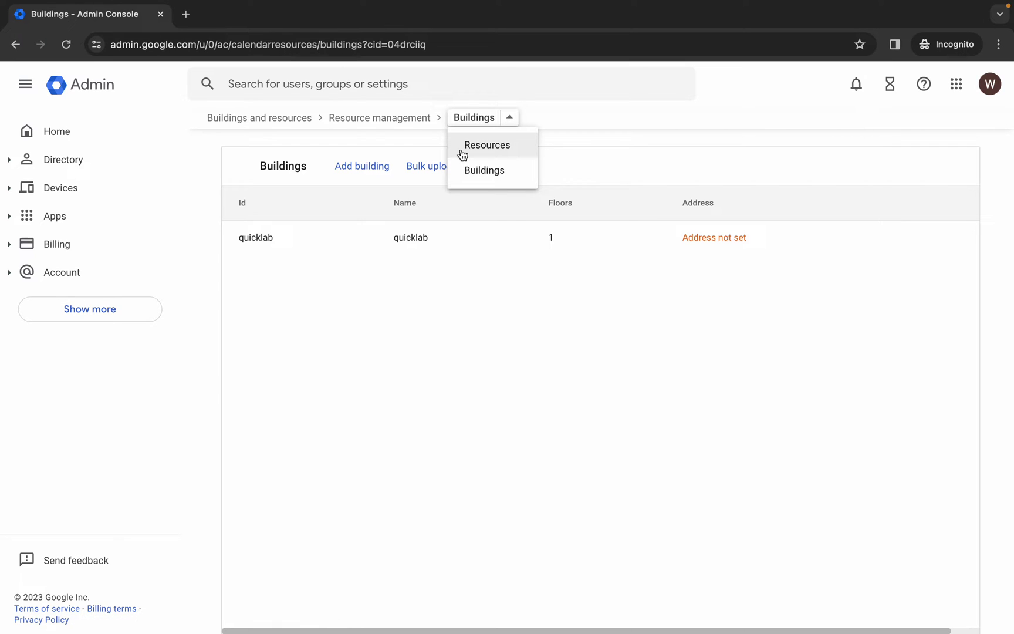
left_click(492, 147)
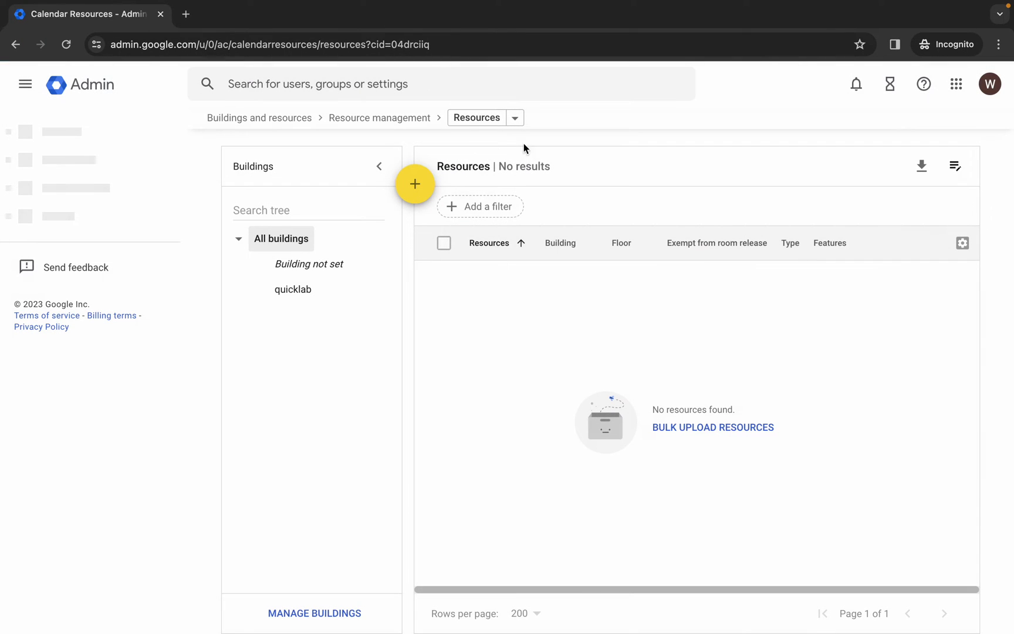
left_click(414, 186)
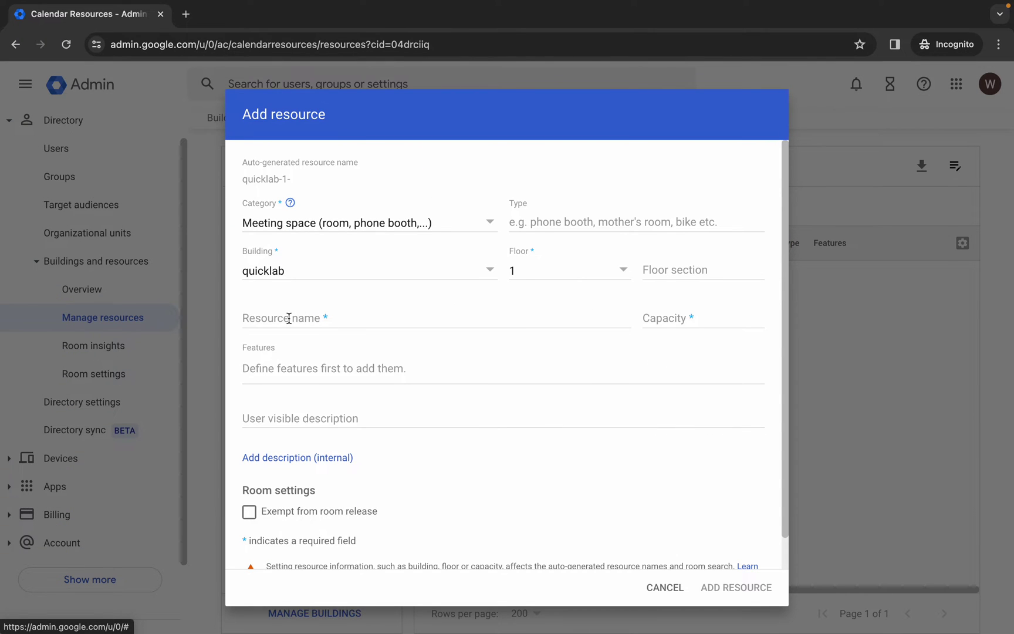
key("ctrl+Left")
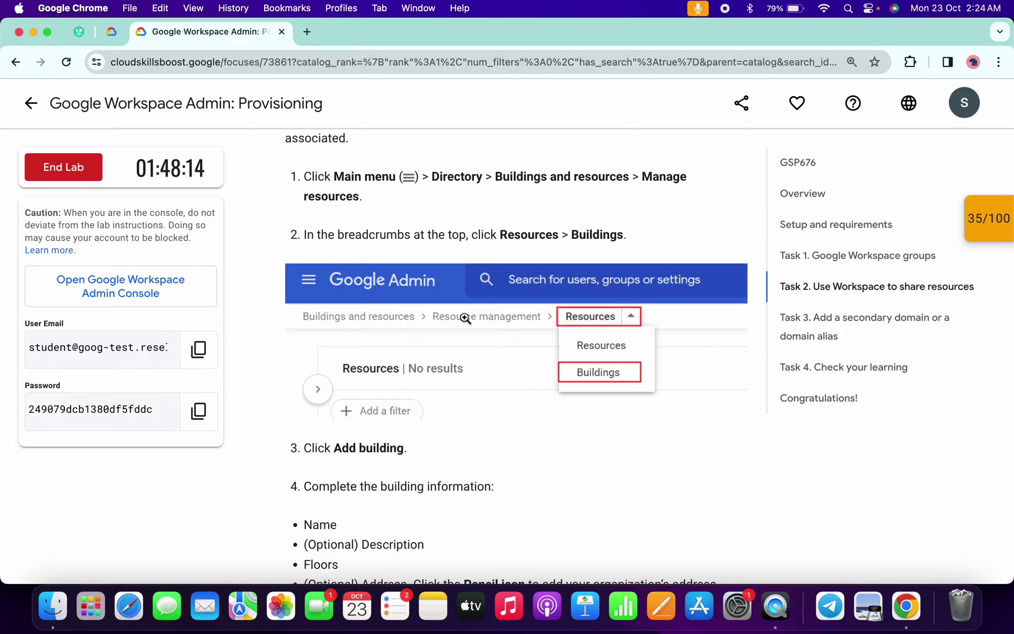
Step: Copy the example name 'Interview Room' from the lab's add-resource steps and return to the Admin console
scroll(464, 317, "down", 15)
scroll(464, 317, "up", 5)
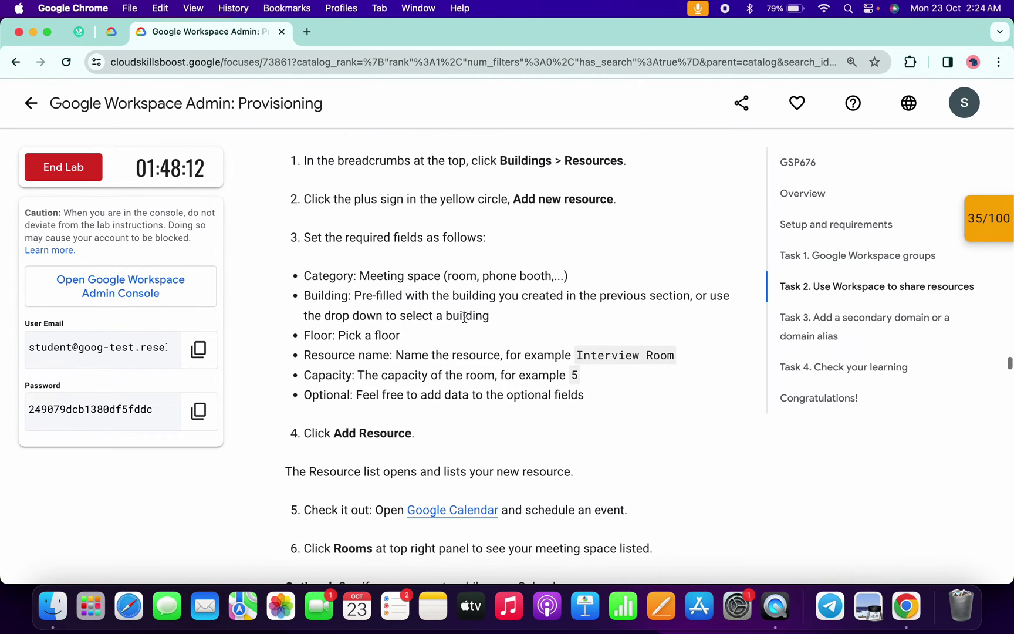
left_click_drag(575, 357, 675, 359)
key("ctrl+c")
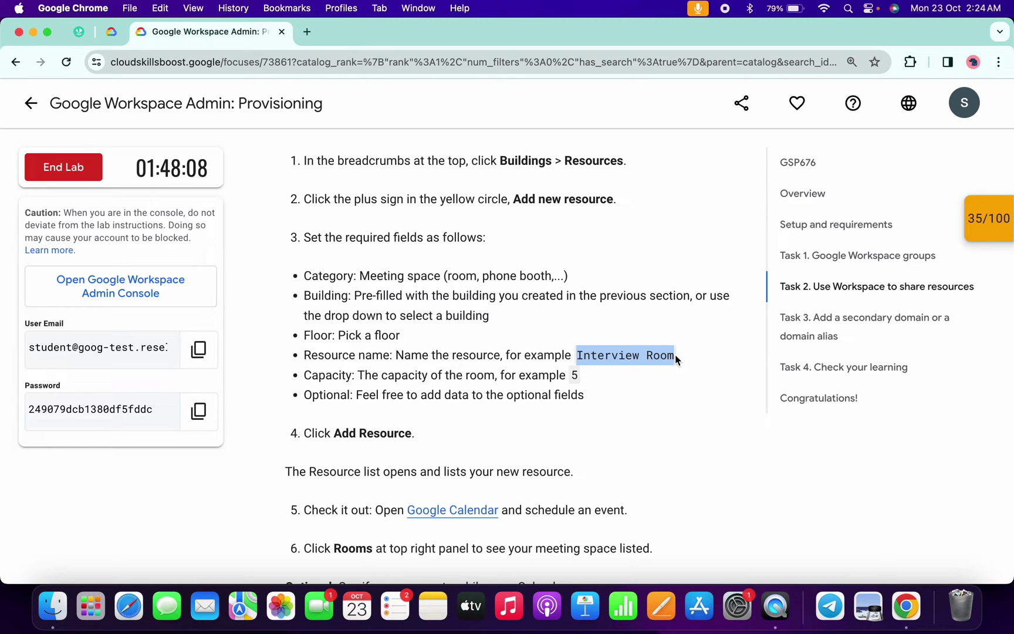
key("ctrl+Right")
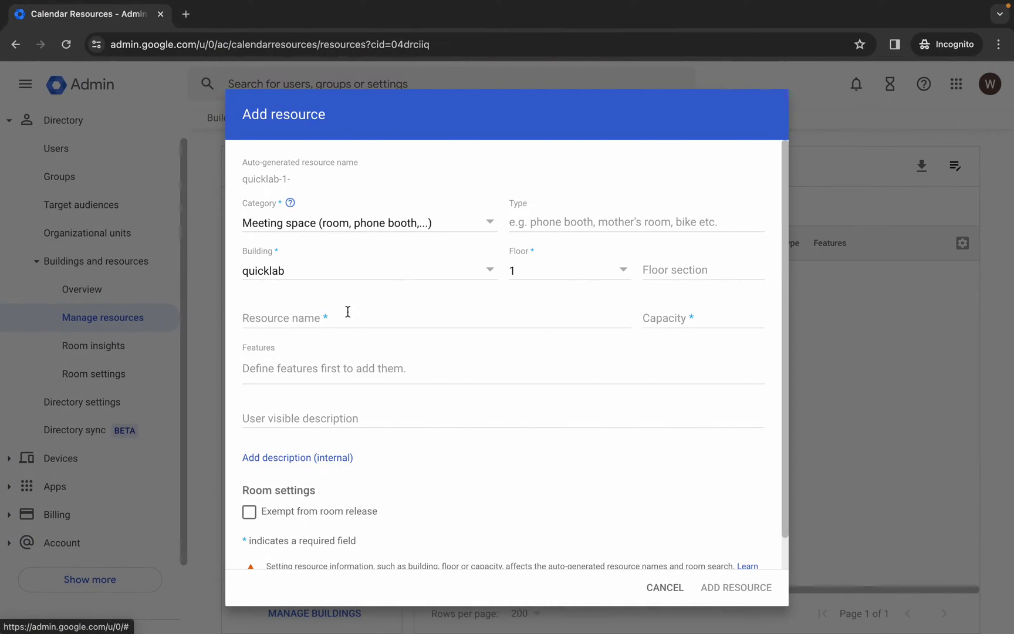
Step: Create resource 'Interview Room' with capacity 5, then open Manage resource features' Add feature dialog
left_click(348, 312)
key("ctrl+v")
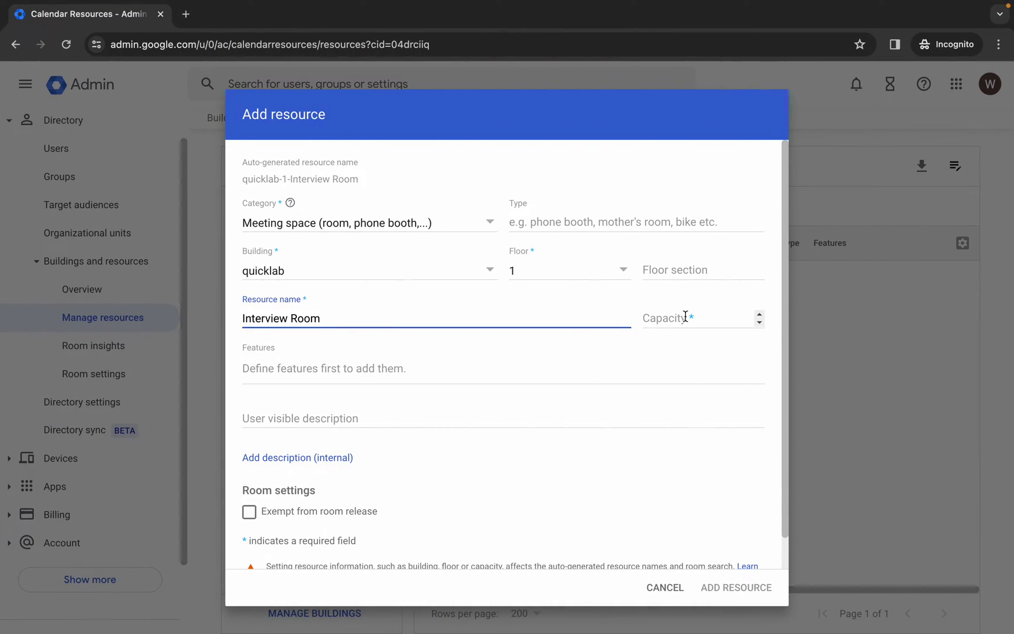
left_click(685, 316)
type("5")
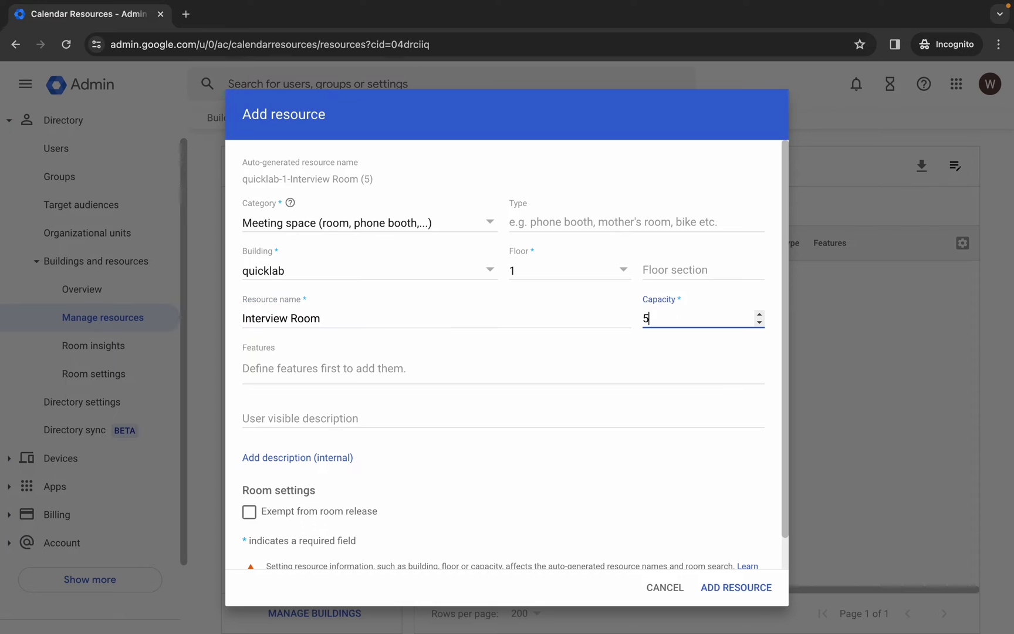
left_click(742, 587)
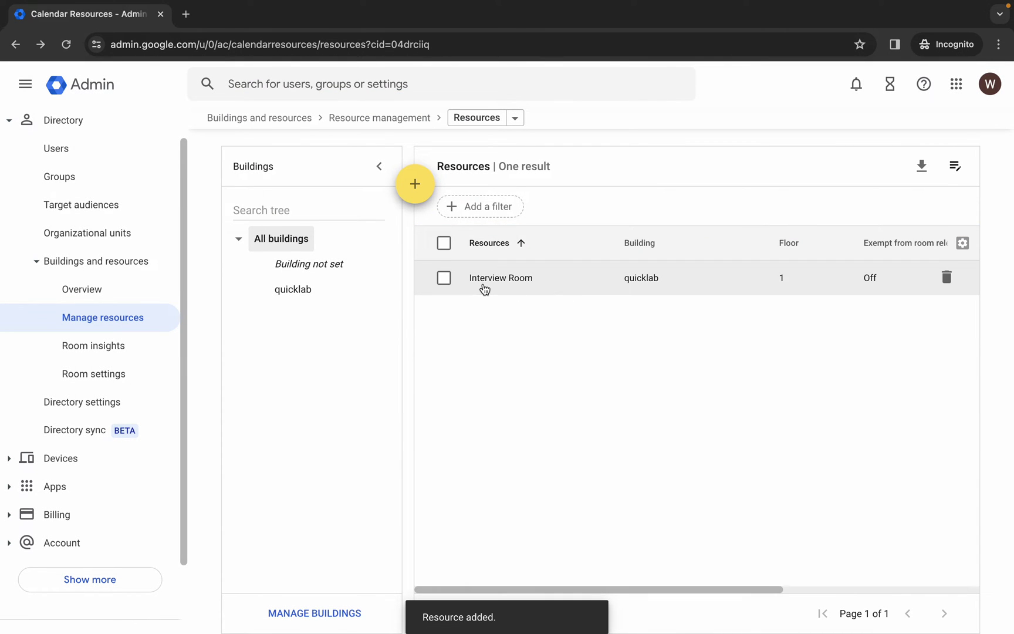
left_click(956, 168)
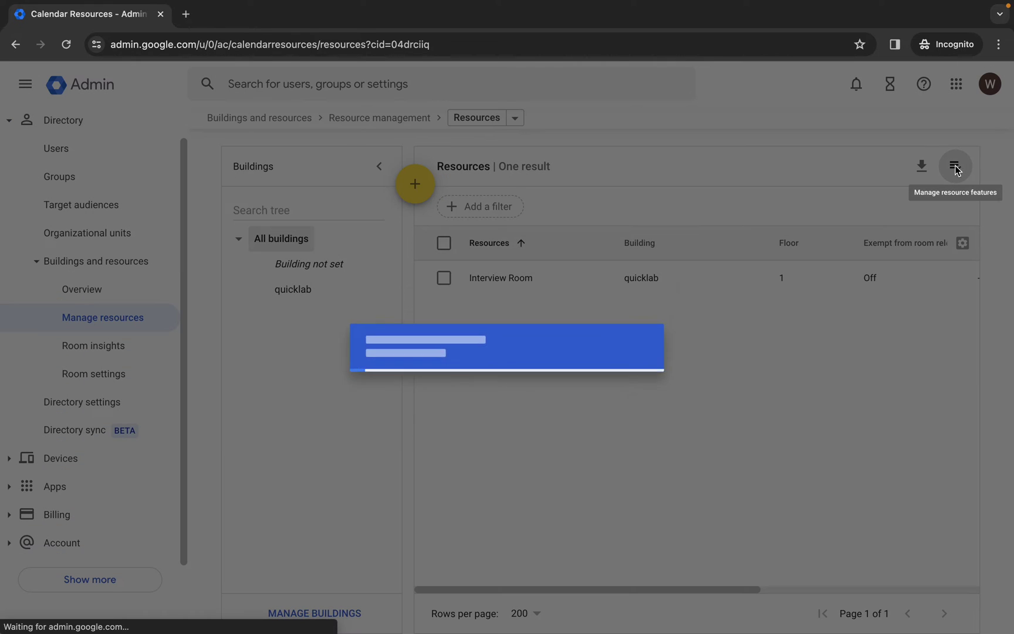
left_click(616, 252)
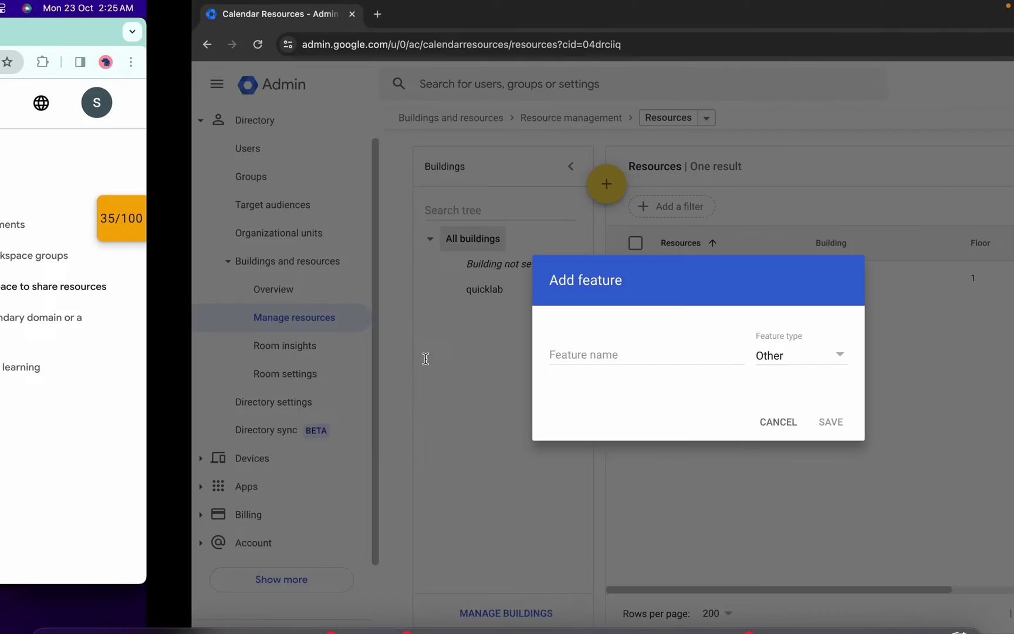
Step: Copy the example feature name 'Refreshment Station' from the lab instructions
key("super+grave")
scroll(492, 412, "down", 10)
scroll(493, 418, "down", 3)
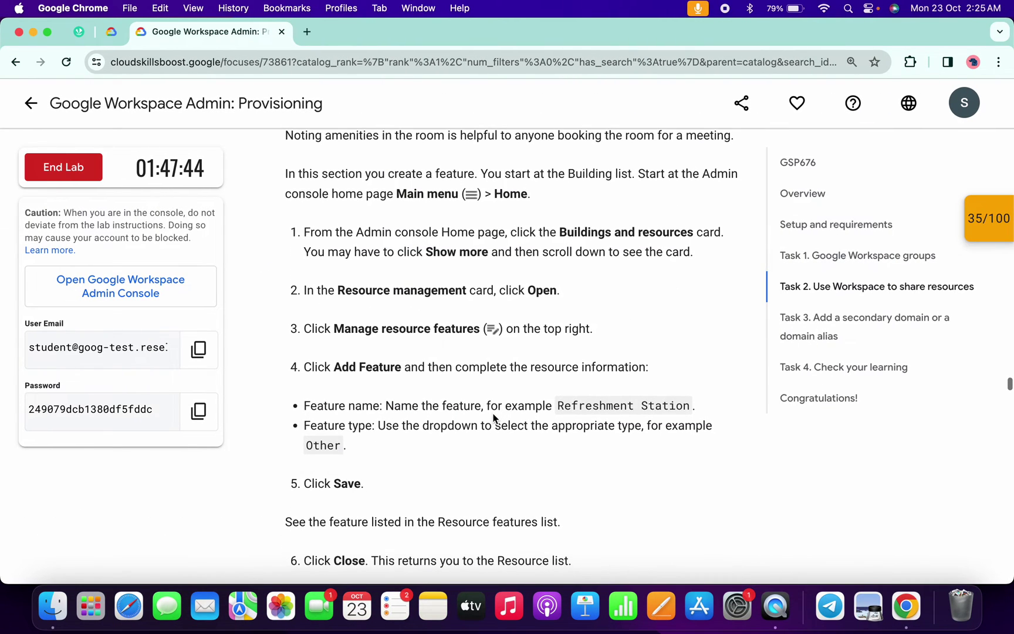
left_click_drag(558, 406, 692, 409)
key("ctrl+c")
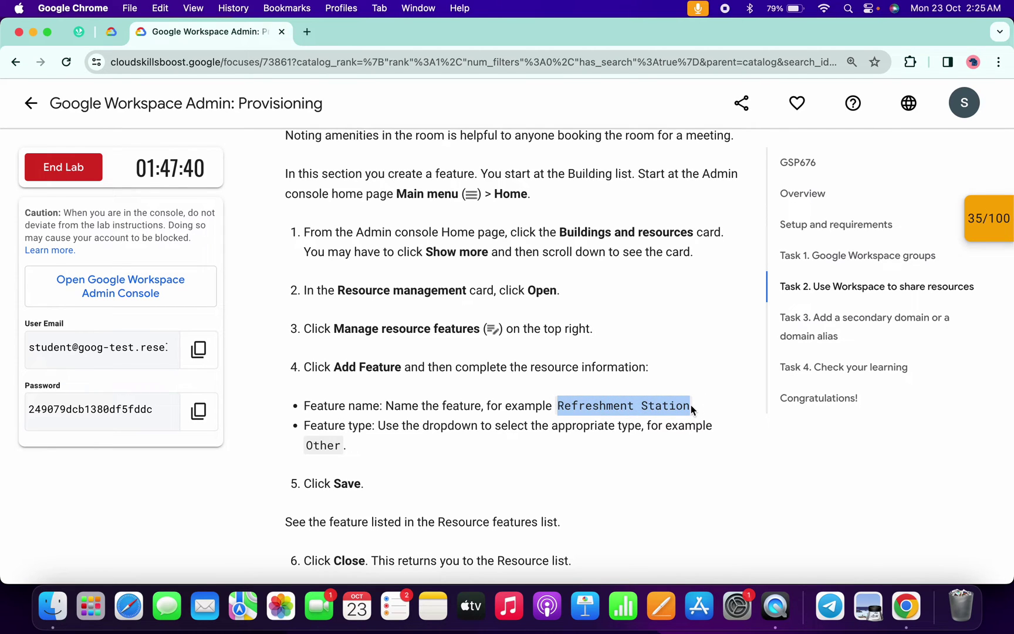
key("super+grave")
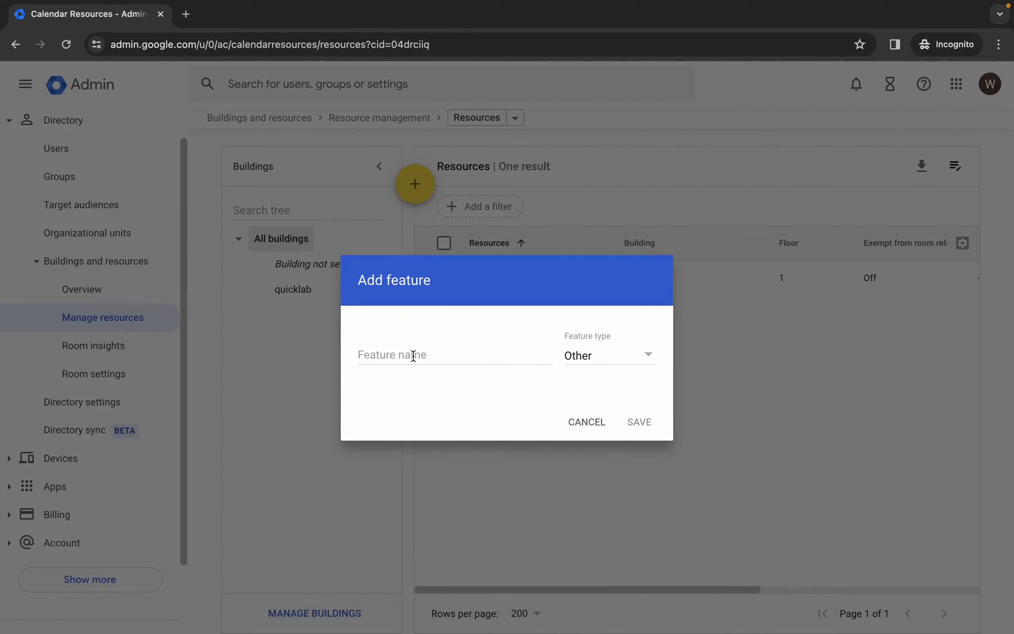
Step: Save a feature named 'Refreshment Station' and close the features list
left_click(413, 355)
key("ctrl+v")
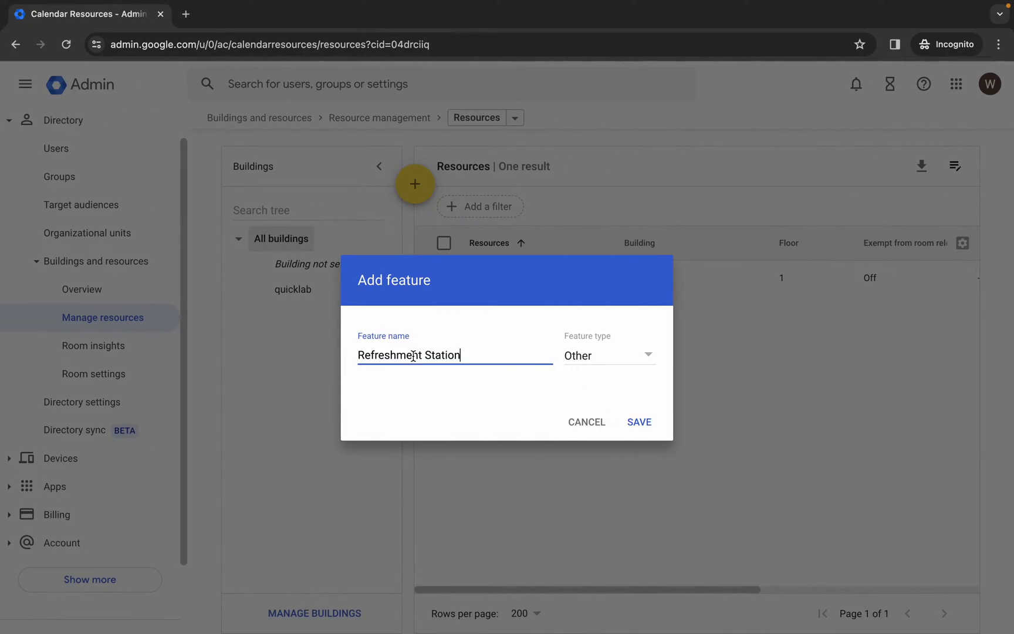
left_click(654, 423)
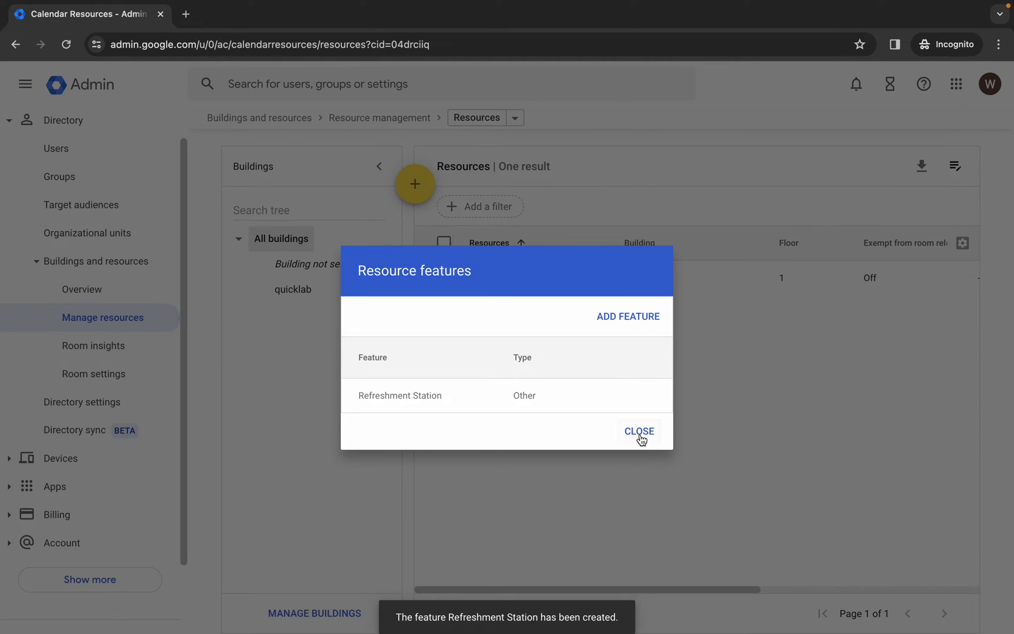
left_click(641, 432)
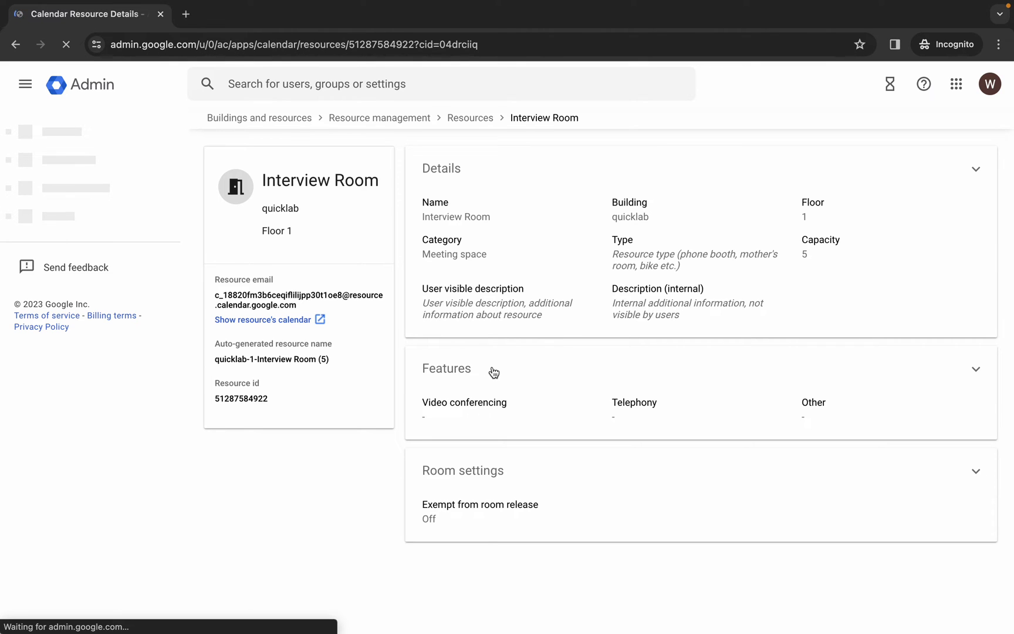
Step: Assign Refreshment Station in Interview Room's Features field and save the change
left_click(974, 375)
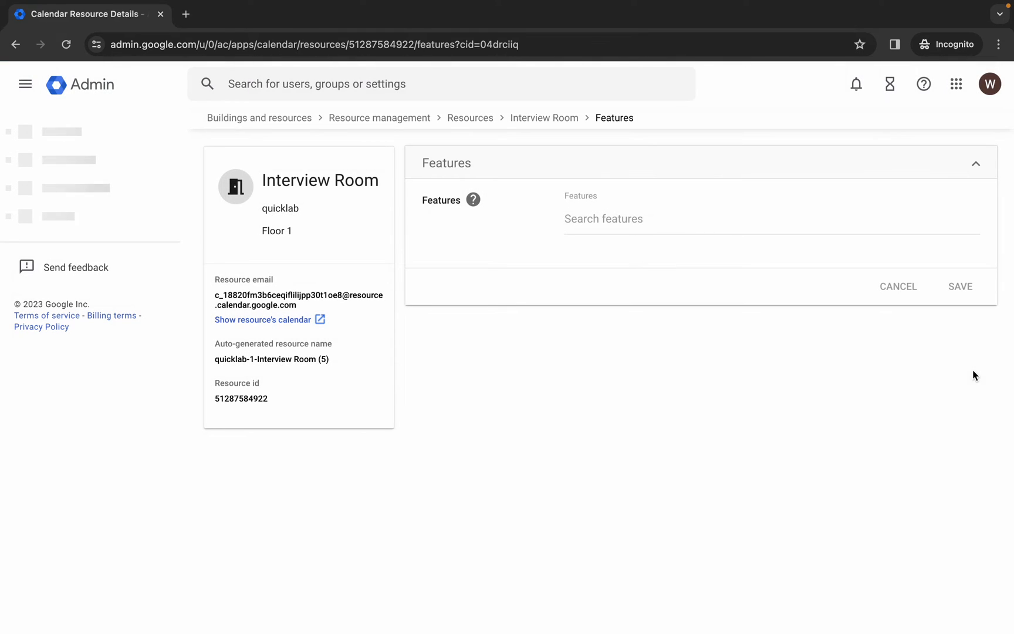
left_click(581, 220)
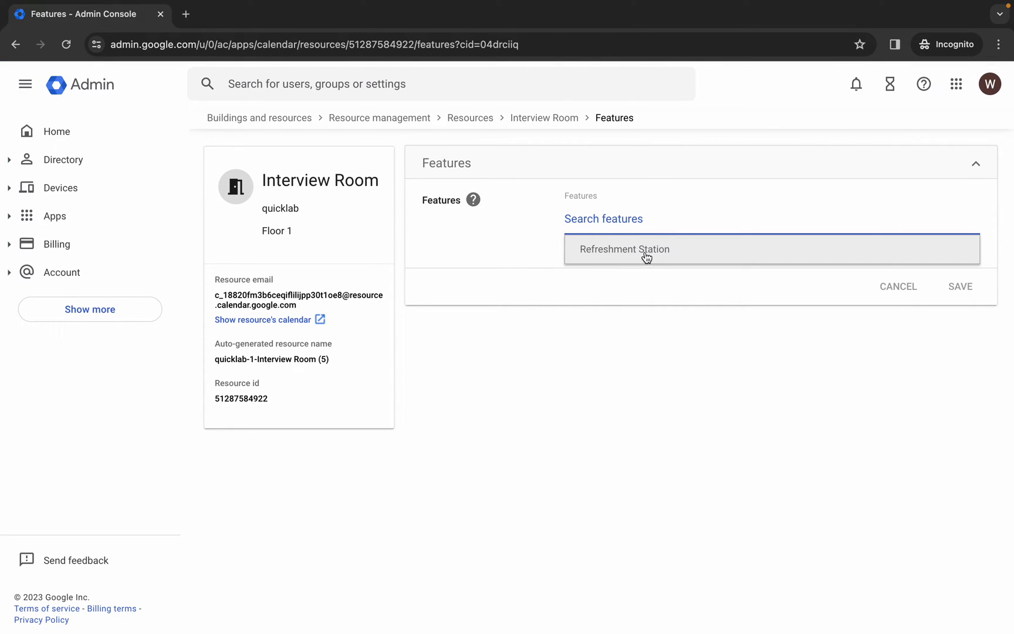
left_click(618, 251)
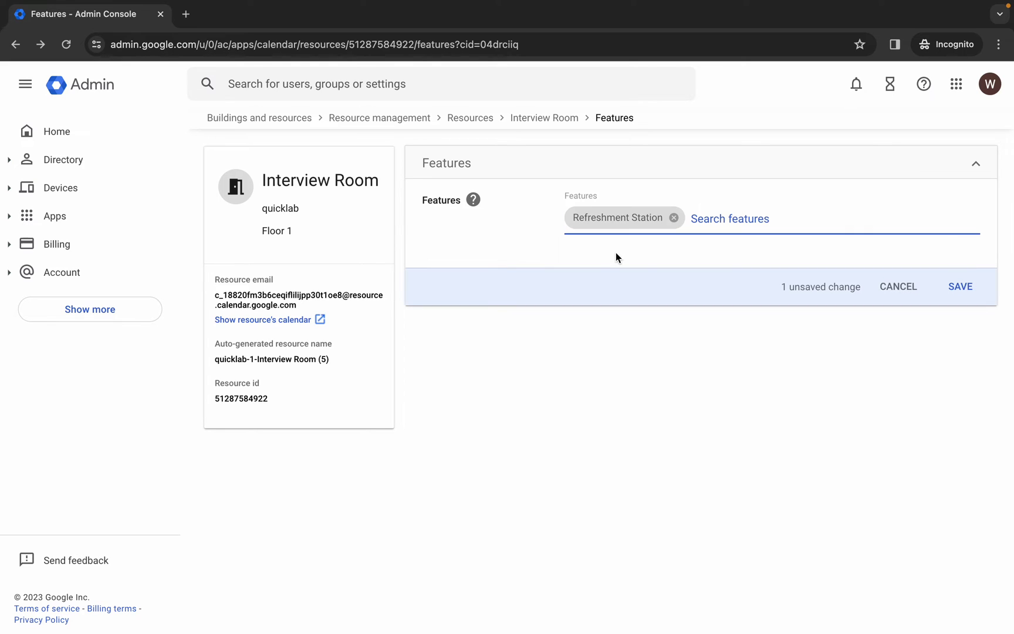
left_click(961, 287)
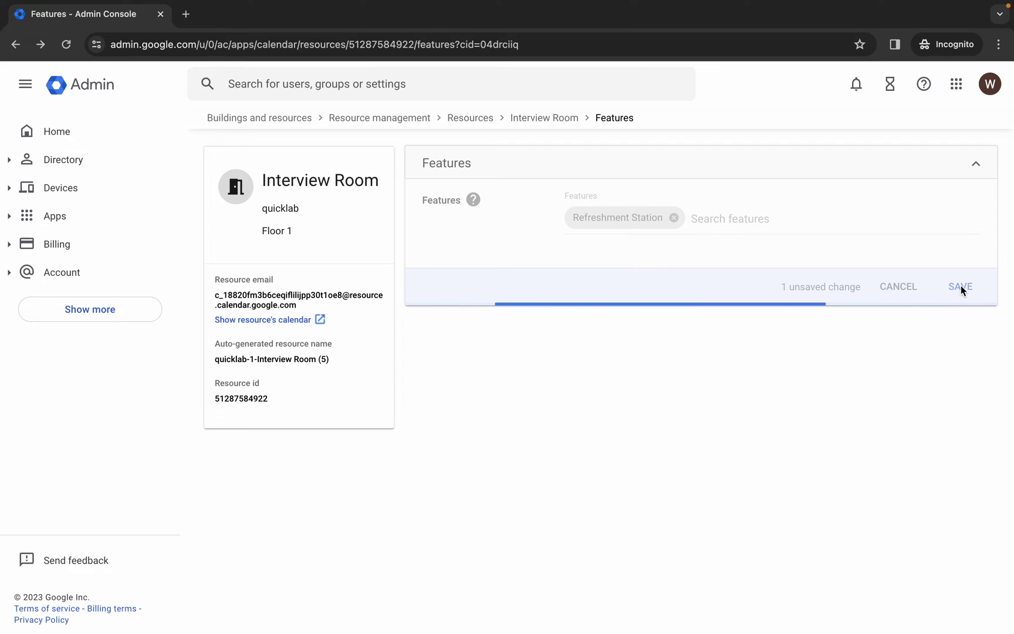
key("ctrl+Left")
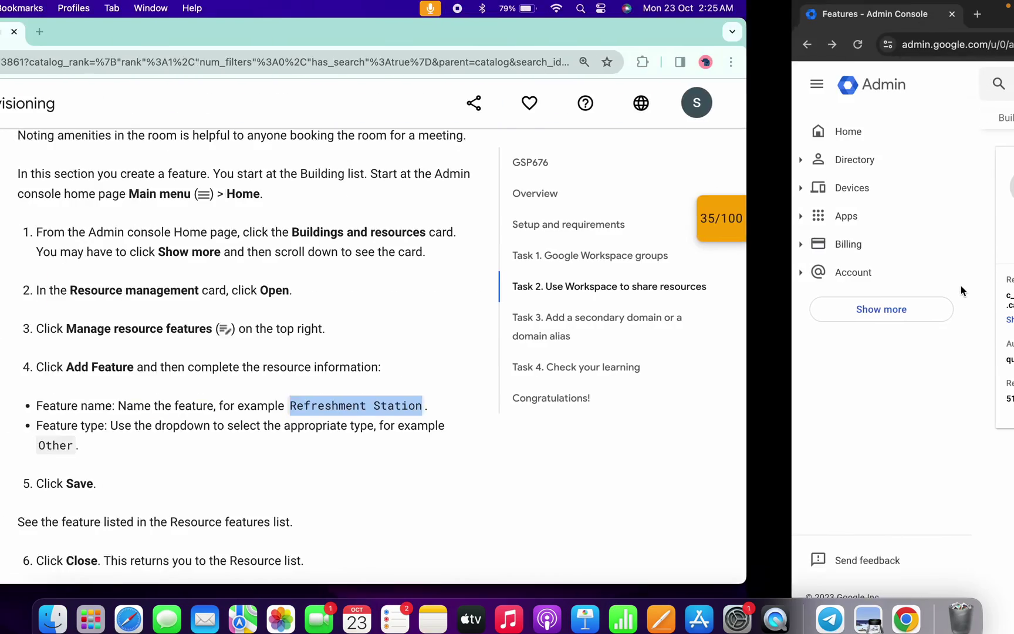
Step: Check progress on the 'Use Workspace to share resources' task, reaching Step Completed and 35/100
scroll(542, 491, "down", 10)
scroll(541, 491, "down", 3)
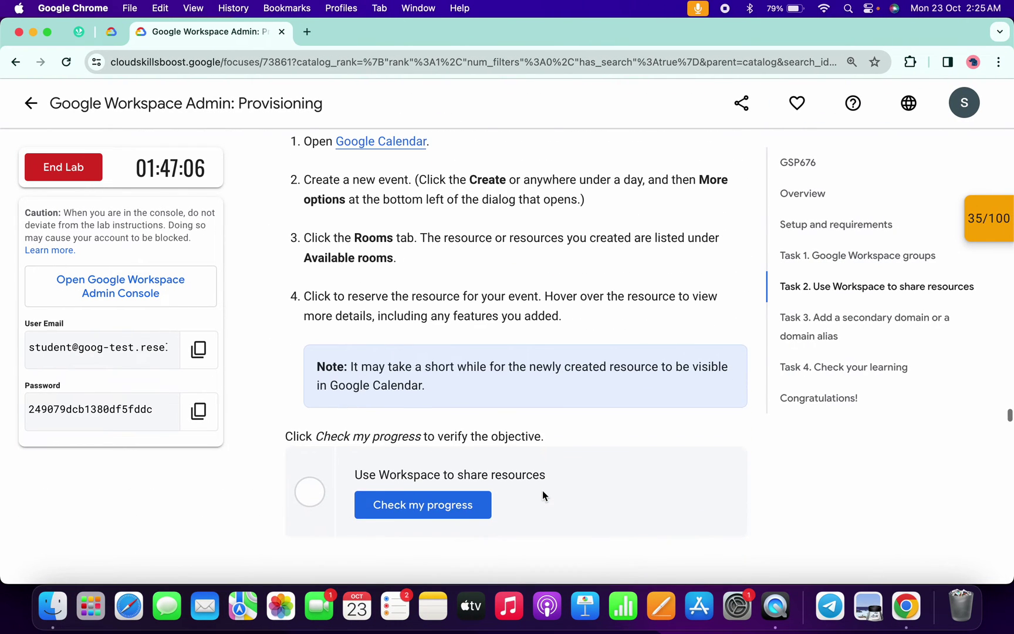
left_click(431, 485)
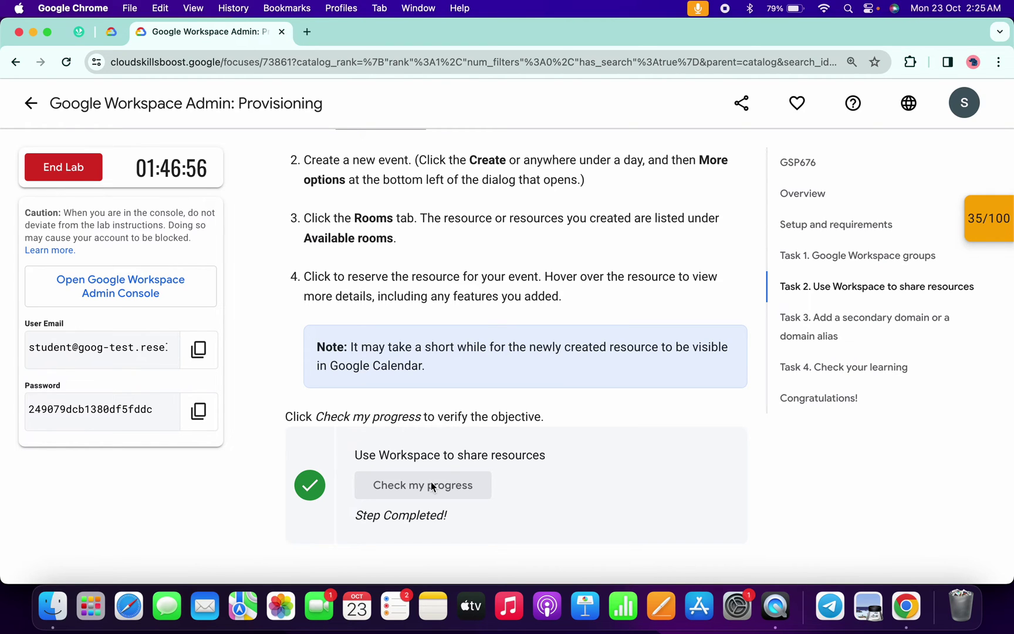
key("ctrl+Right")
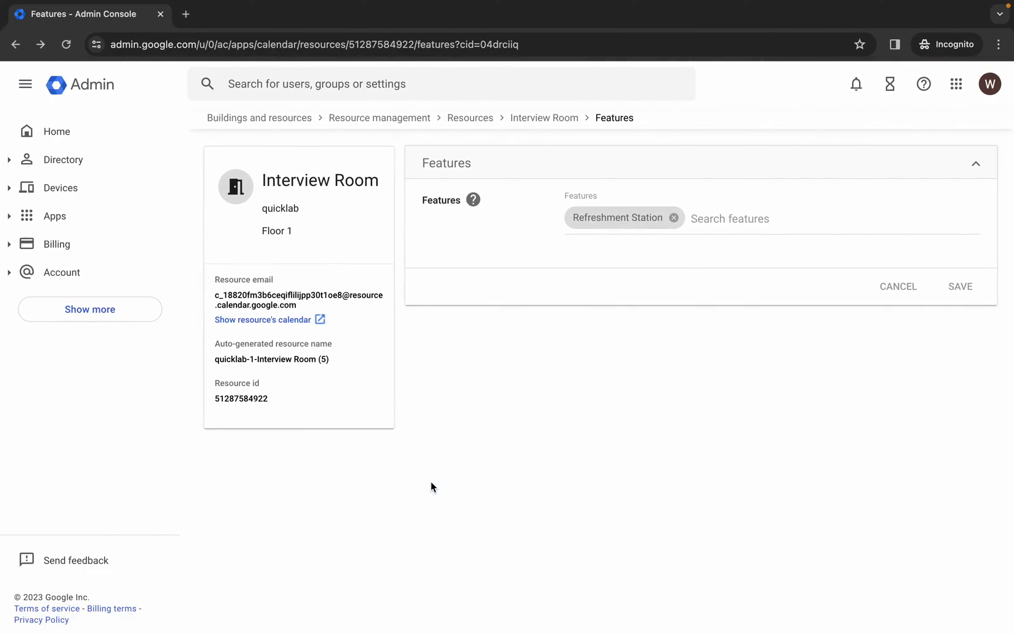
Step: Open Add a domain from the Domains card on the Admin console home page
left_click(24, 84)
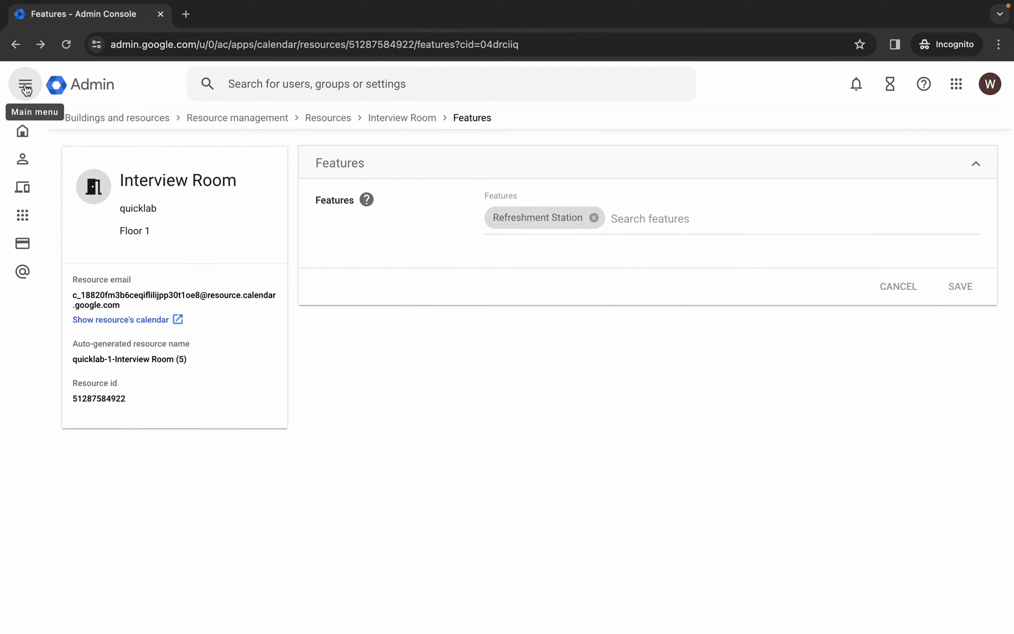
left_click(30, 92)
left_click(53, 144)
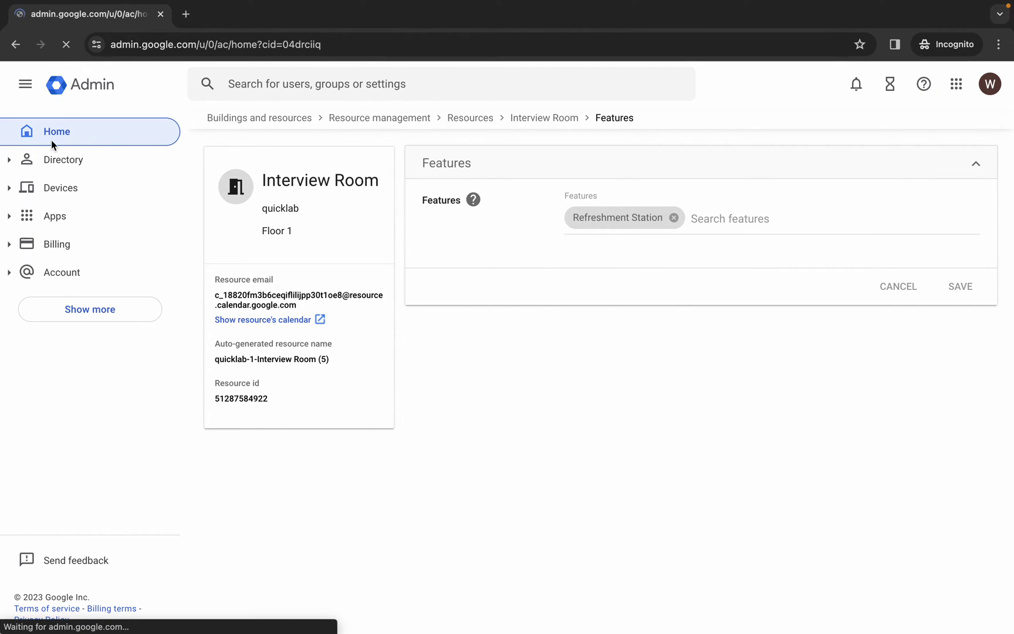
scroll(491, 307, "down", 8)
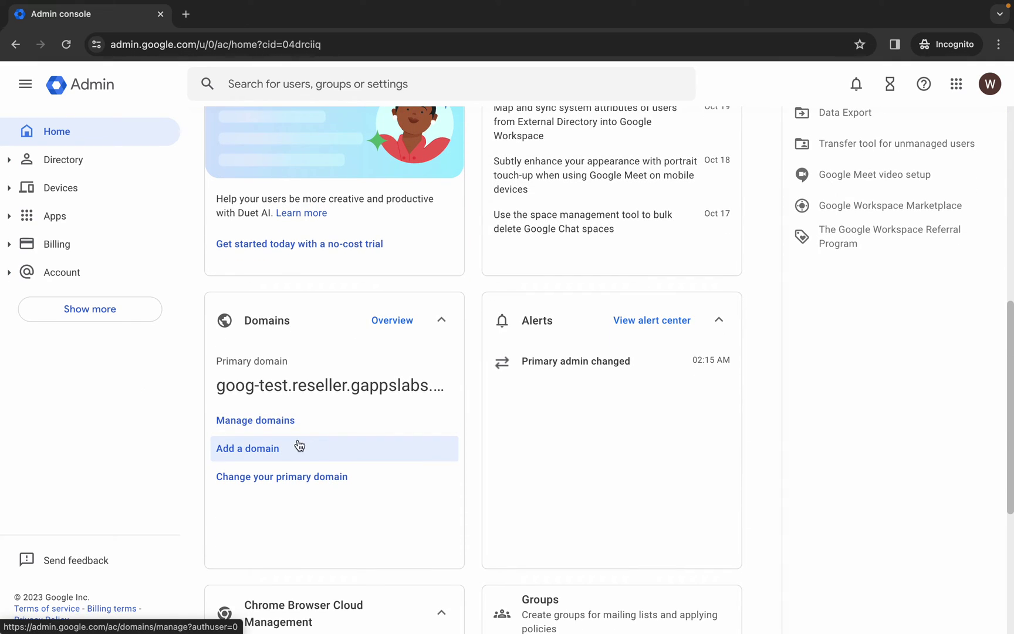
left_click(234, 451)
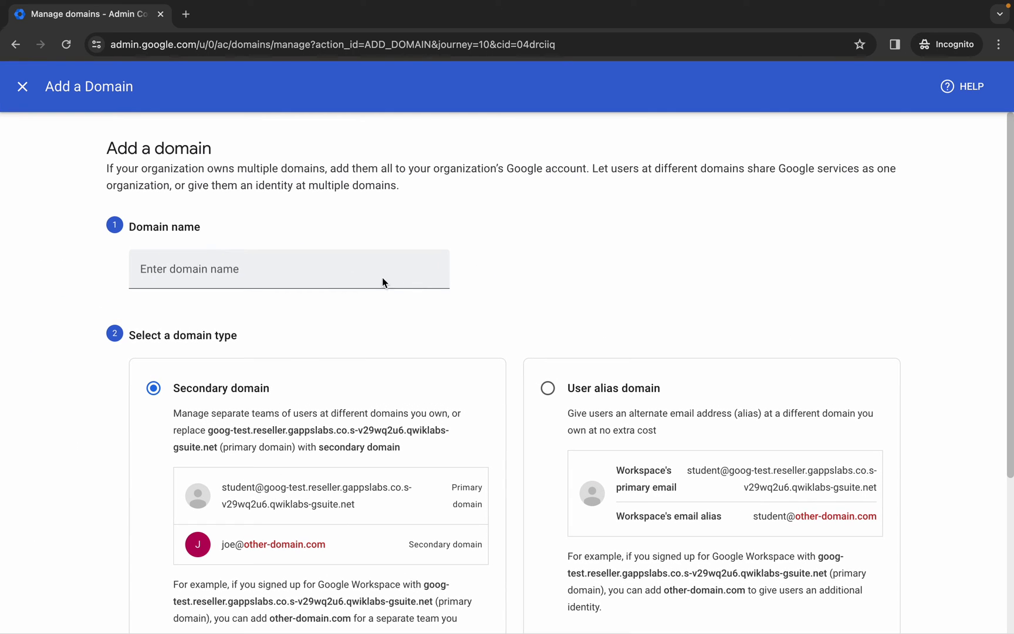
Step: Add the lab's copied value plus '.com' as a secondary domain and start verification
key("ctrl+Left")
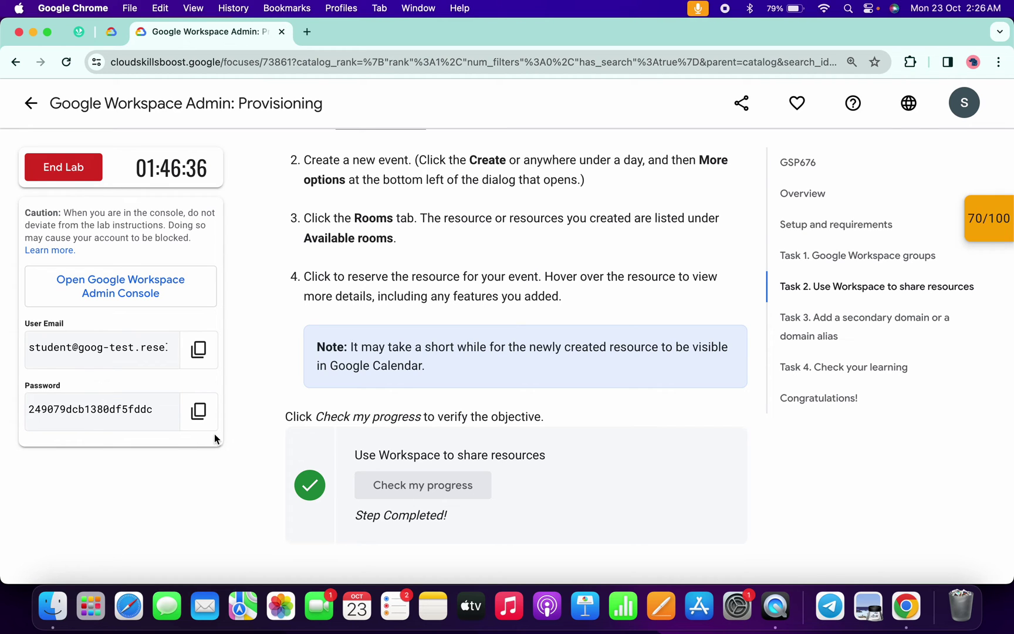
left_click(199, 412)
key("ctrl+Right")
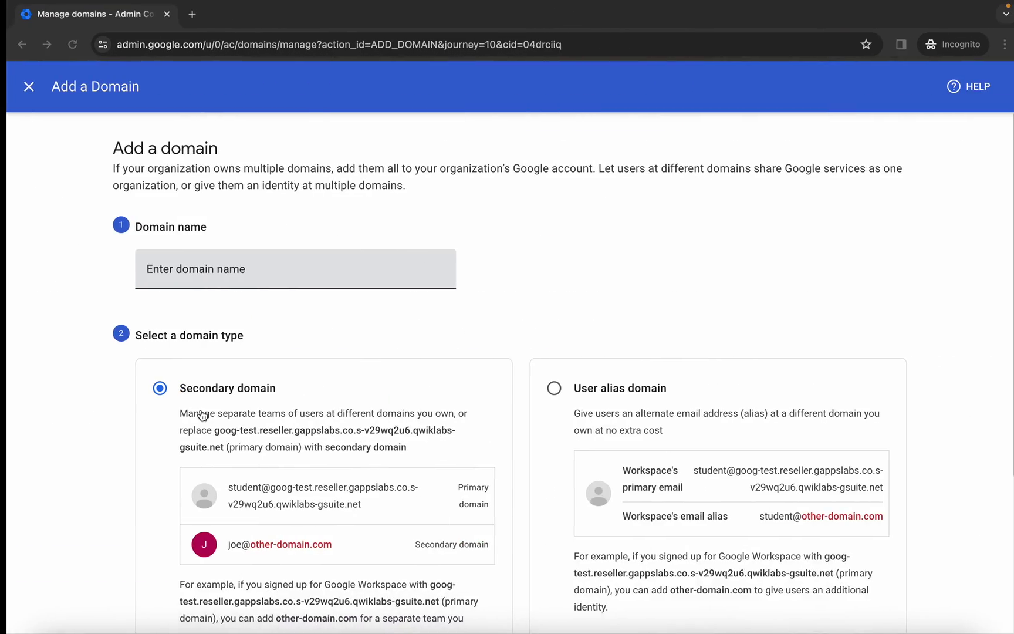
left_click(223, 281)
key("ctrl+v")
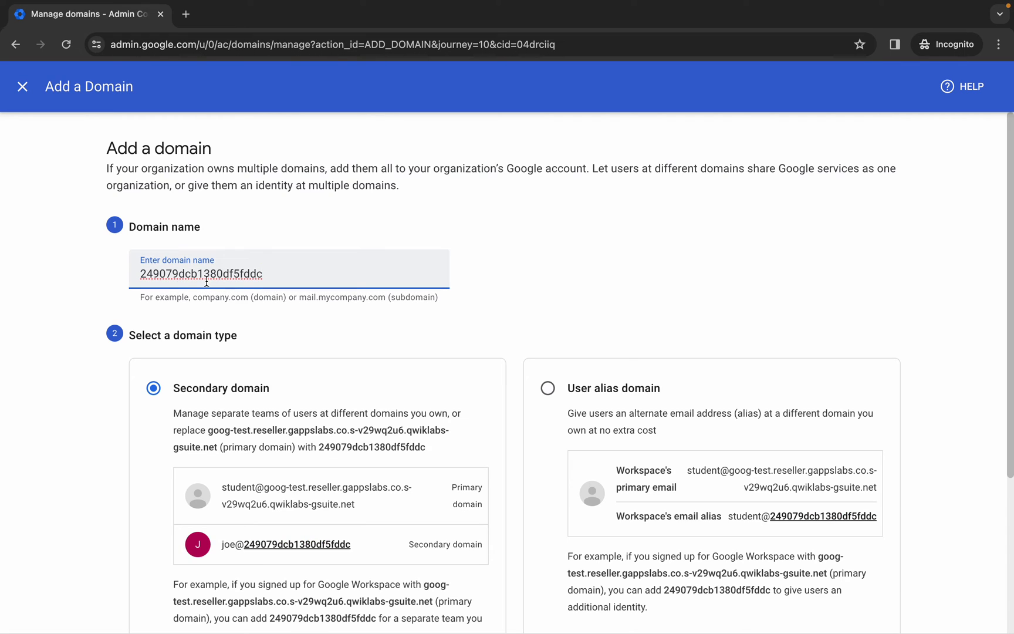
type(".com")
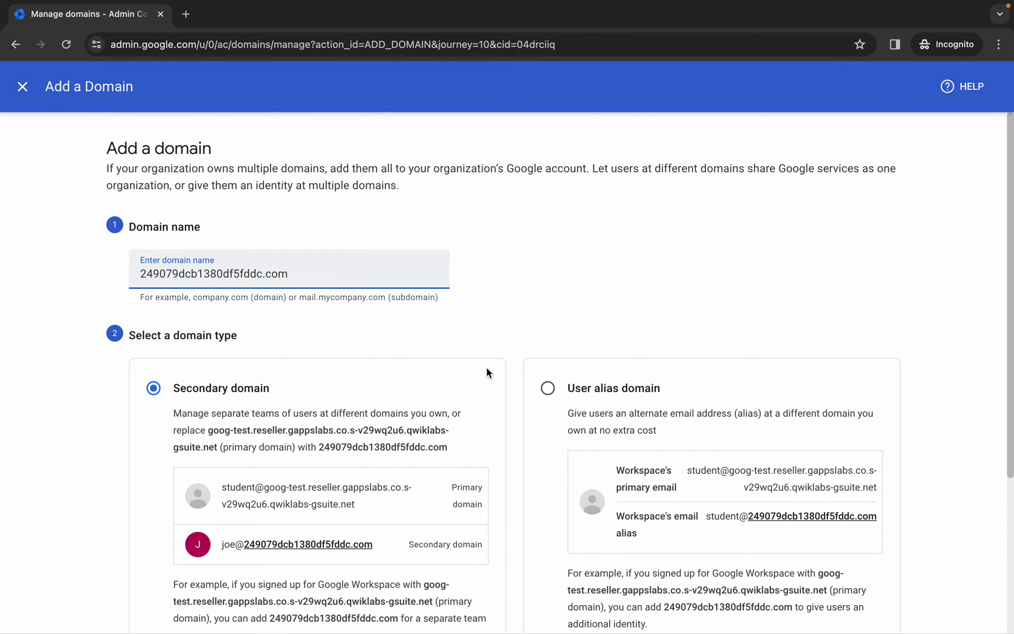
scroll(487, 368, "down", 4)
left_click(769, 605)
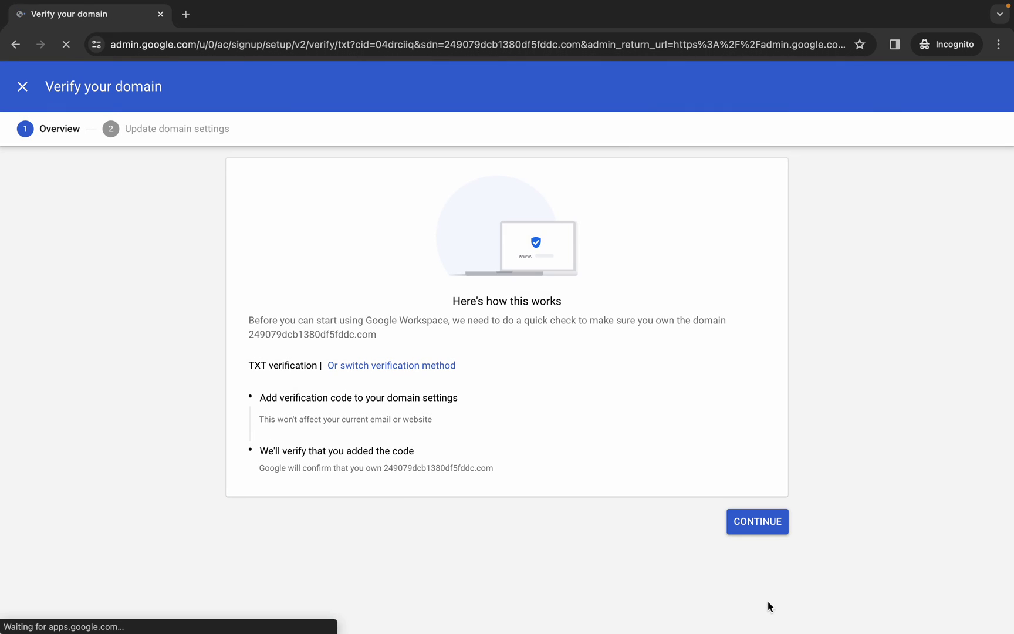
Step: Continue past domain settings and start verifying the domain's TXT record
left_click(763, 527)
scroll(763, 527, "down", 8)
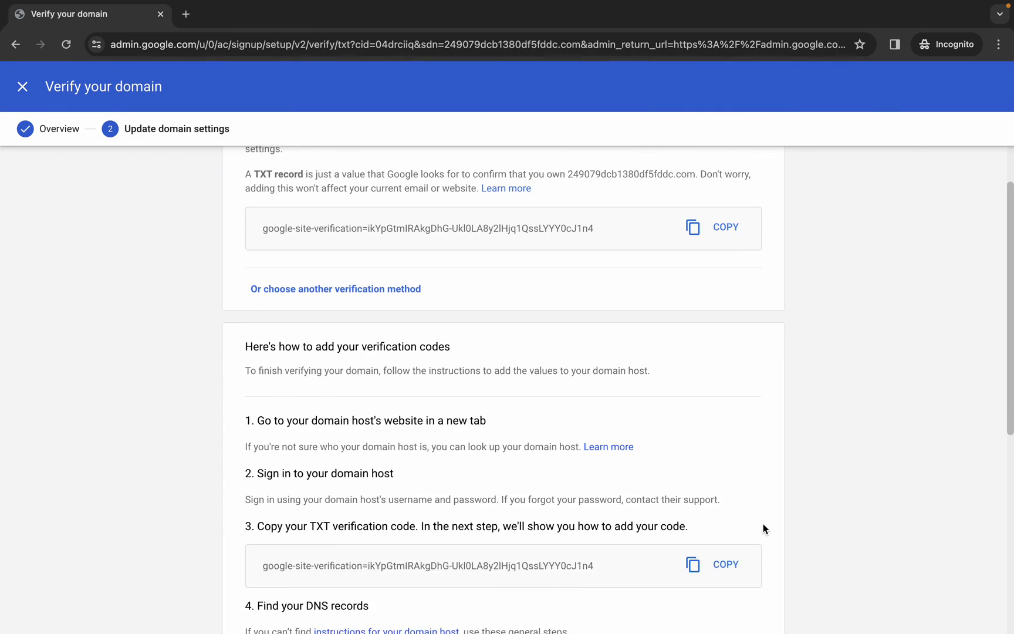
left_click(729, 593)
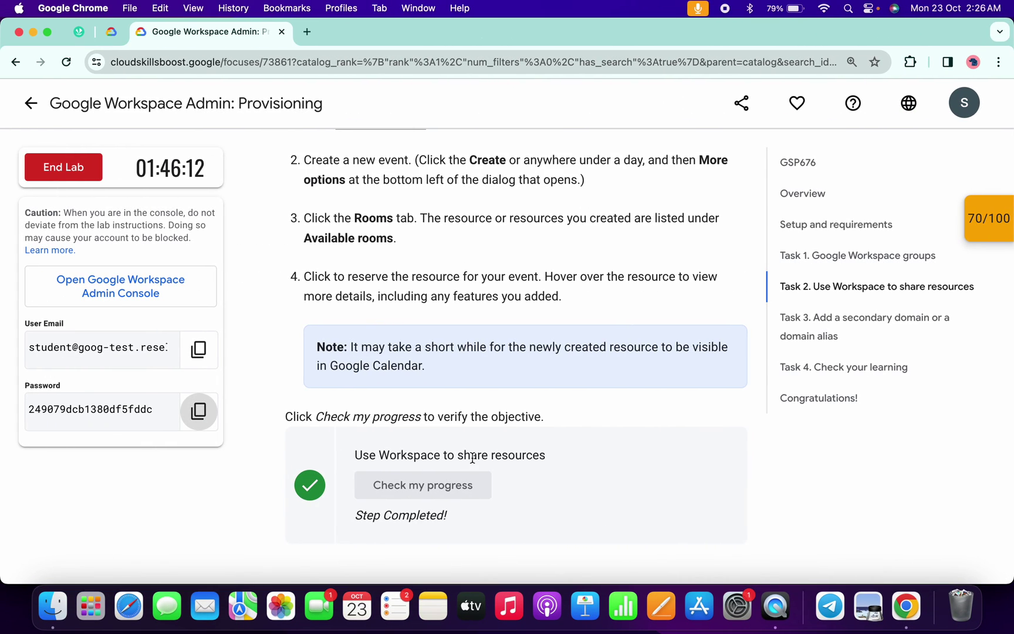
Step: Check progress on the domain task for a 100/100 score and show the Congratulations! section
scroll(472, 461, "down", 15)
scroll(472, 457, "down", 10)
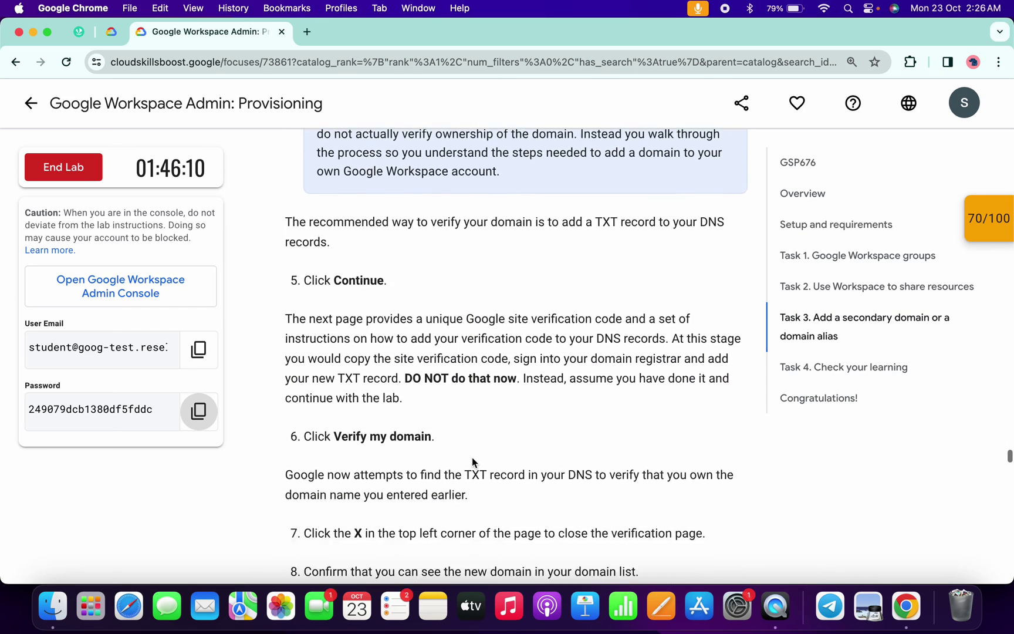
left_click(418, 355)
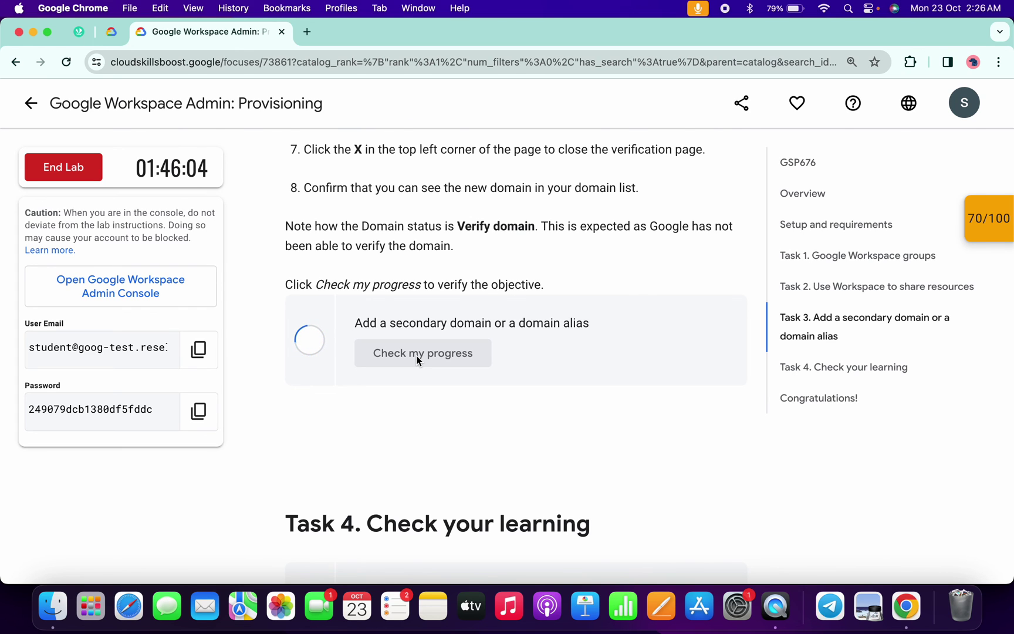
key("super+Tab")
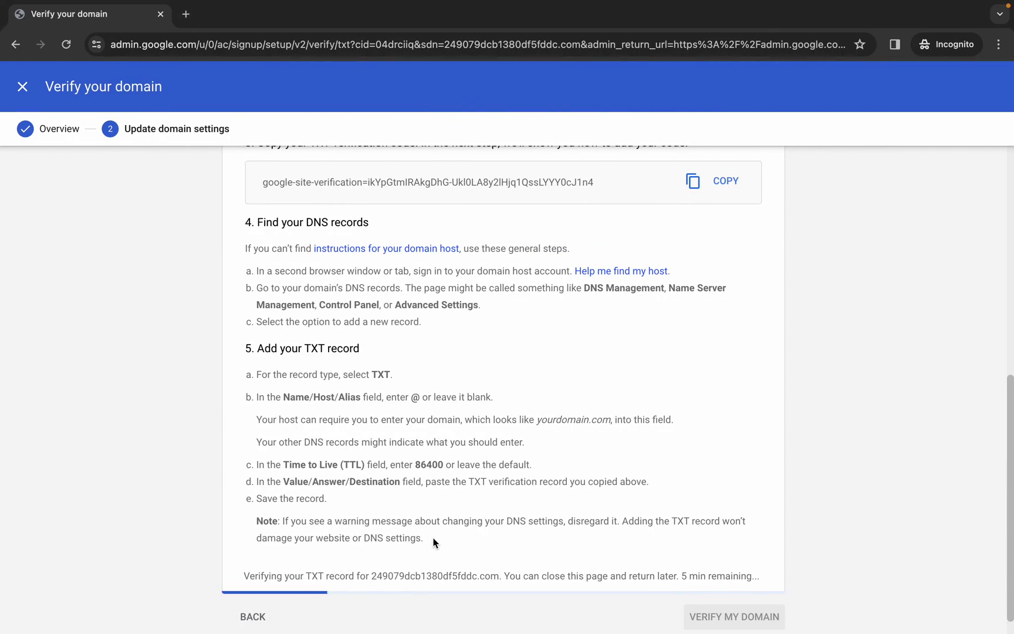
key("super+Tab")
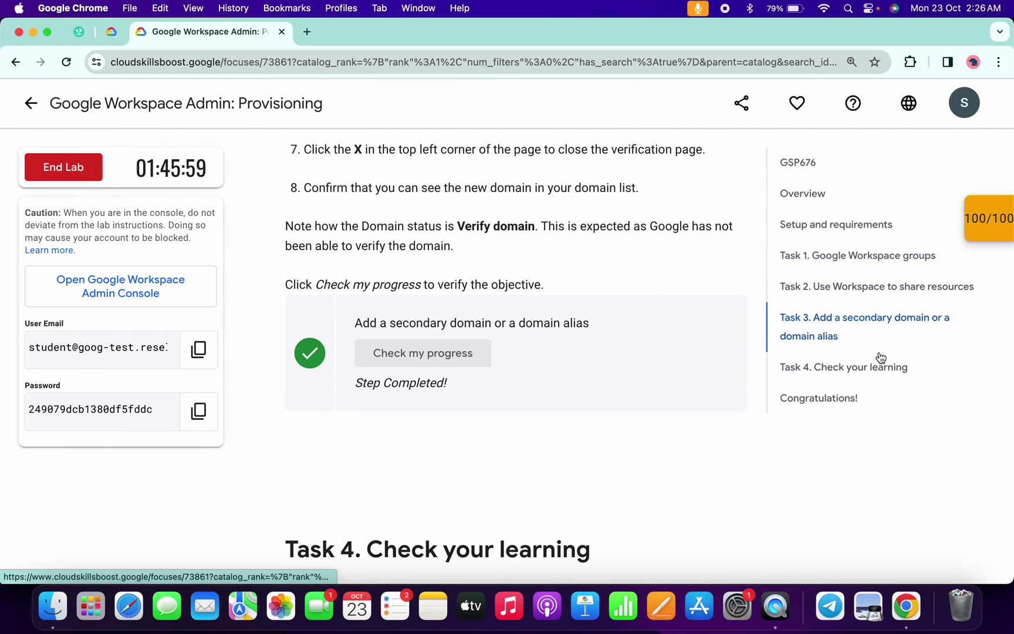
left_click(835, 397)
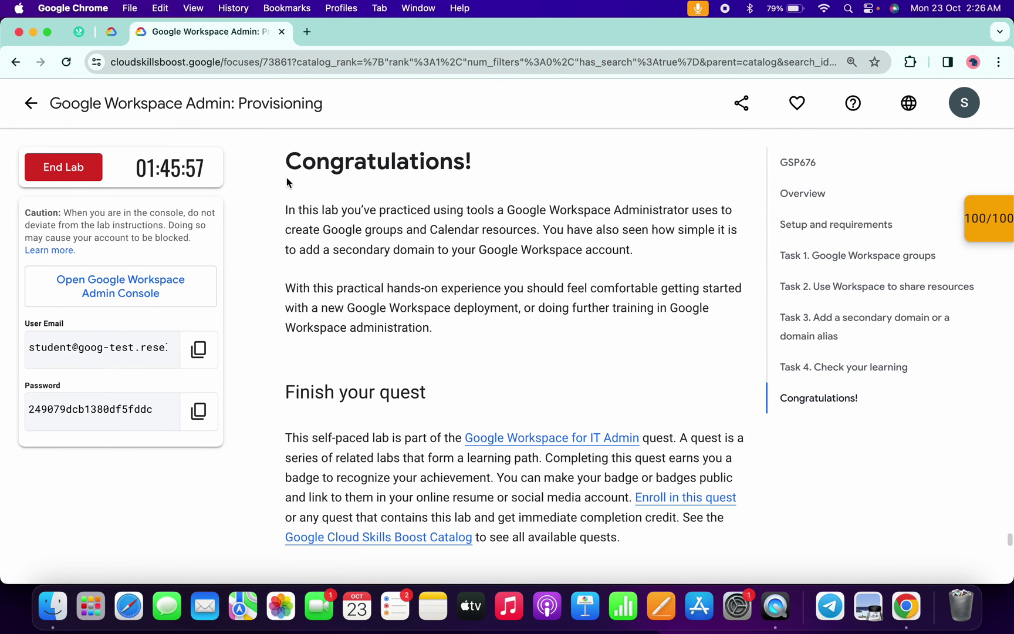
left_click_drag(281, 169, 469, 171)
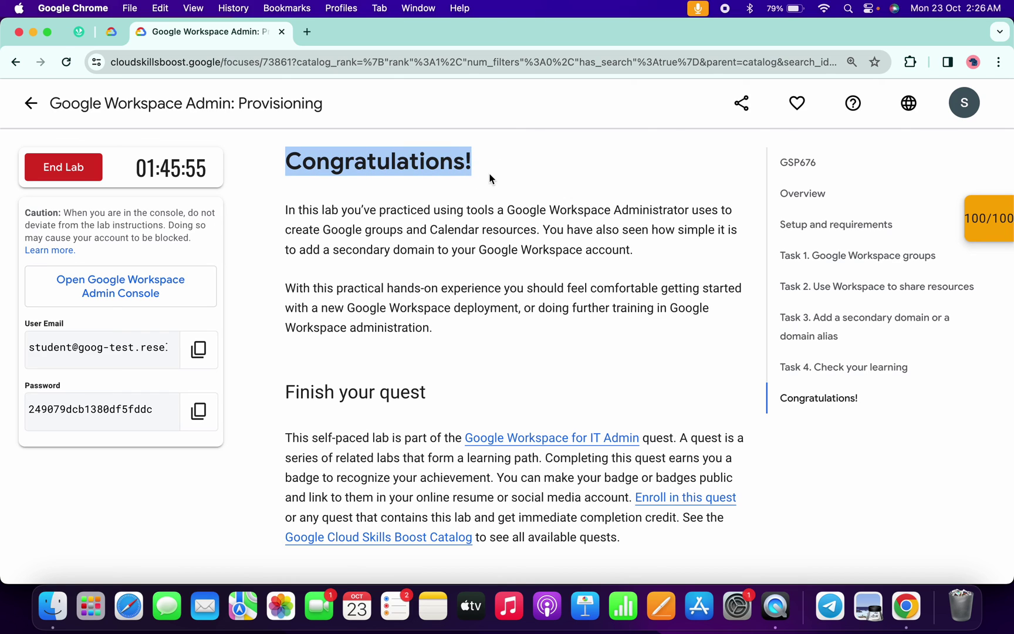